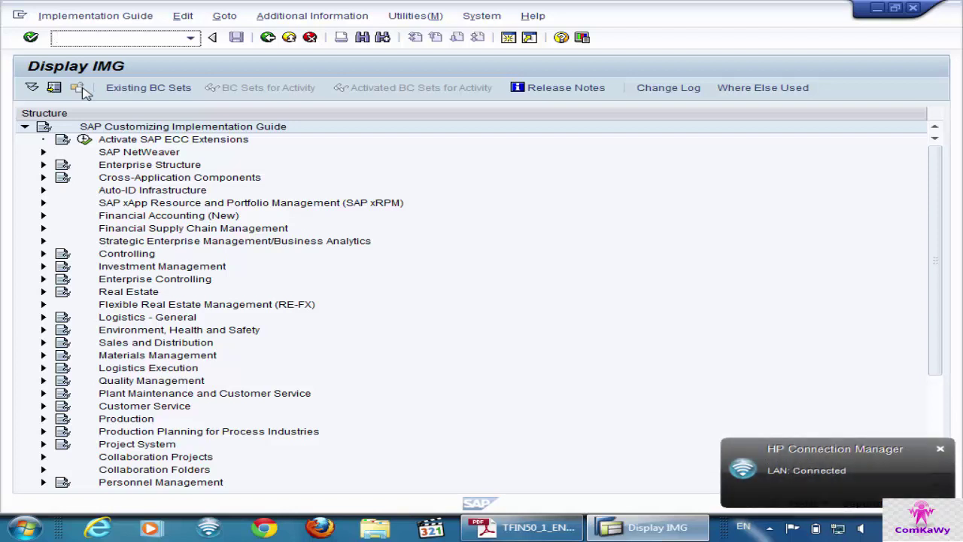
- Expand the IMG structure through Financial Accounting (New) and General Ledger Accounting (New) to the contents of Master Data
{"action": "left_click", "coordinate": [940, 453]}
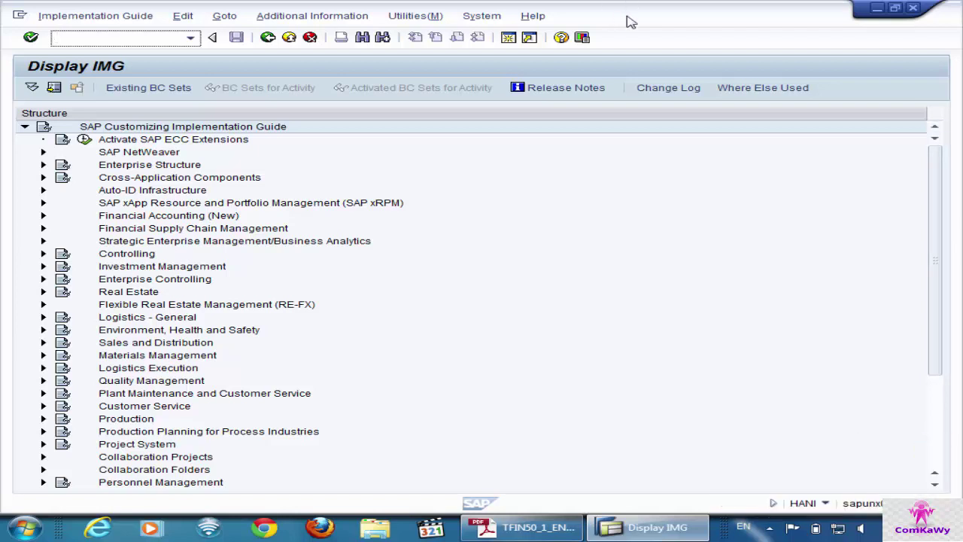
{"action": "left_click", "coordinate": [147, 217]}
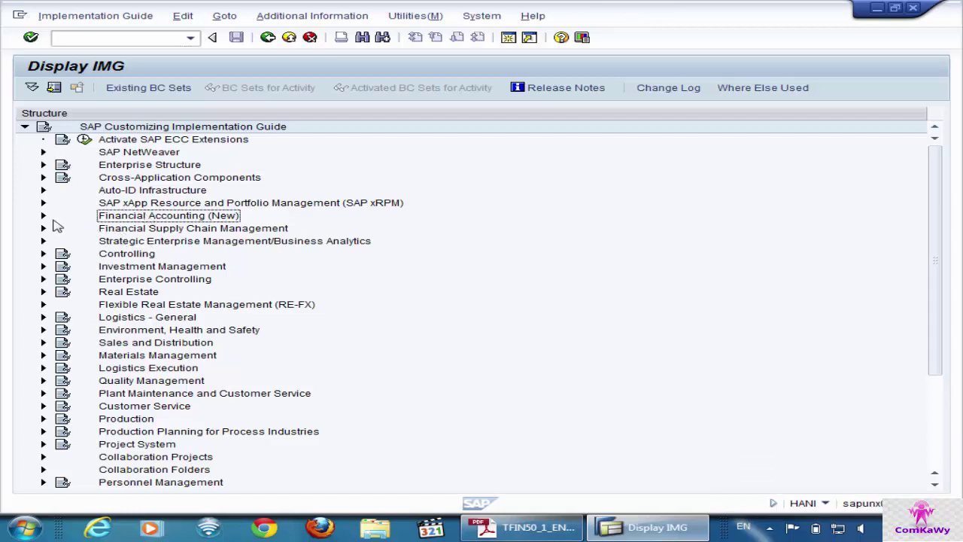
{"action": "left_click", "coordinate": [43, 216]}
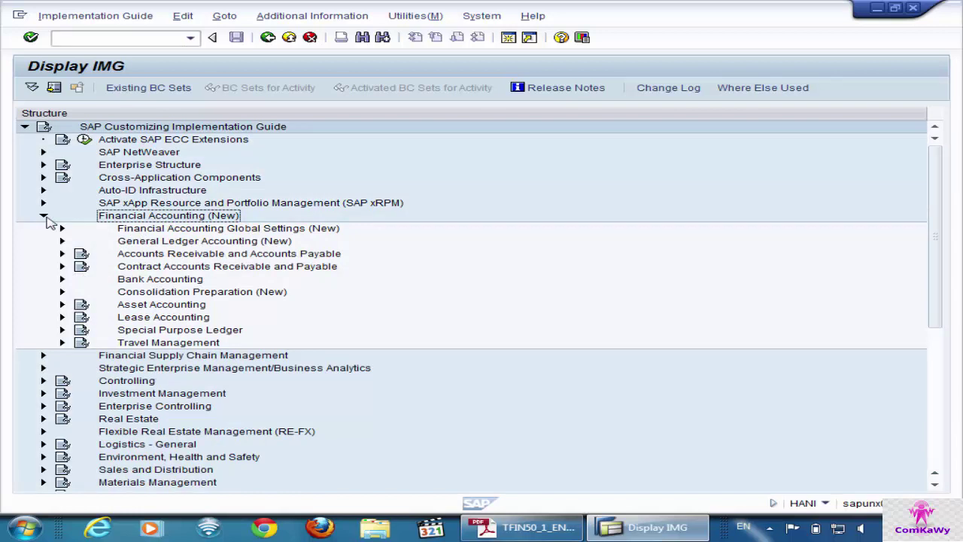
{"action": "left_click", "coordinate": [150, 241]}
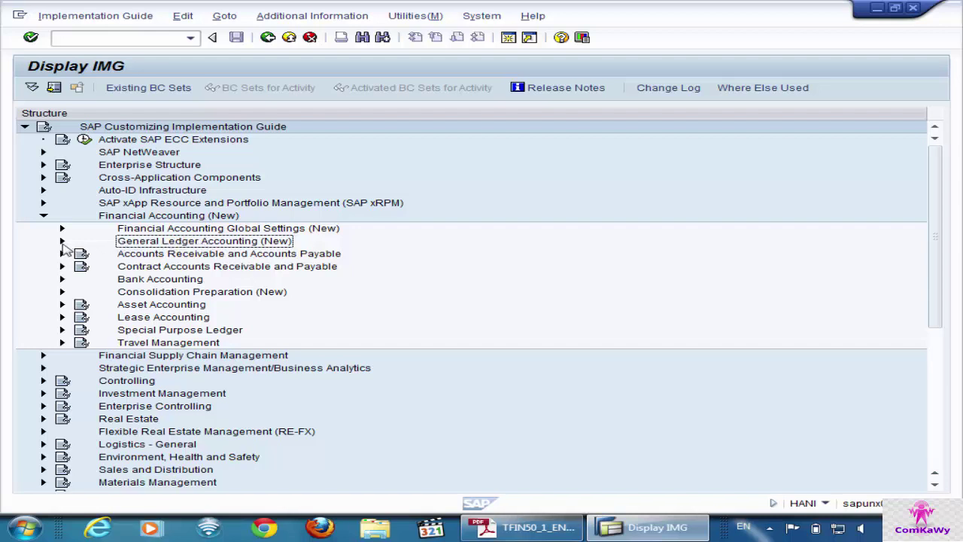
{"action": "left_click", "coordinate": [63, 242]}
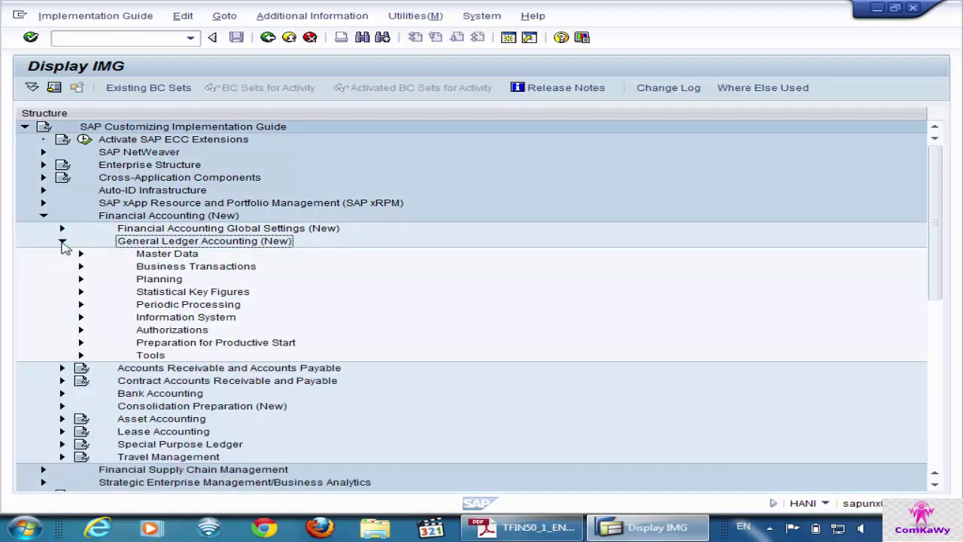
{"action": "left_click", "coordinate": [165, 256]}
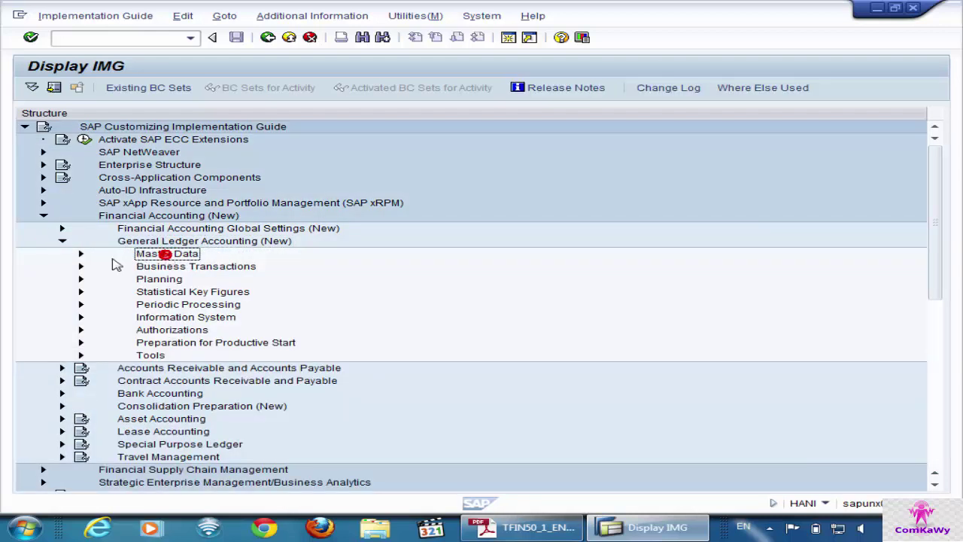
{"action": "left_click", "coordinate": [80, 254]}
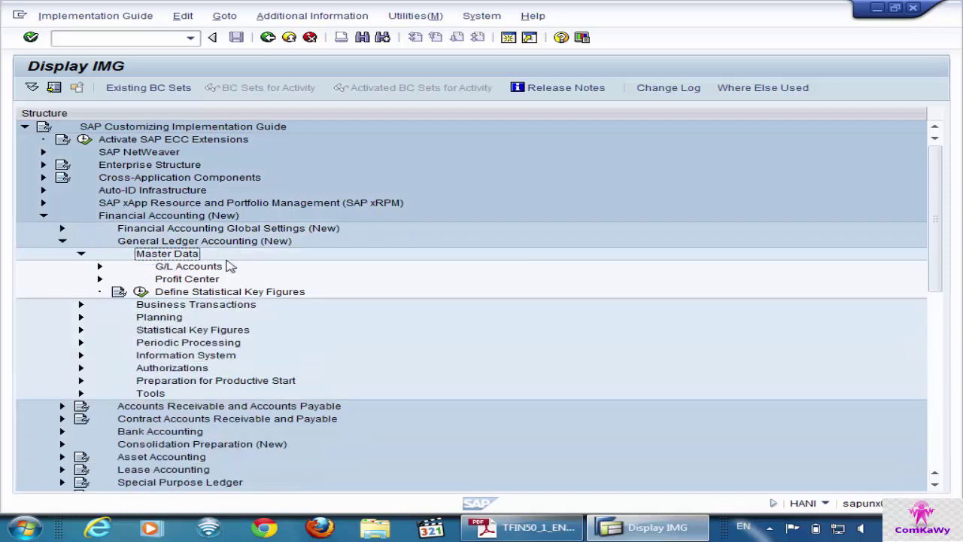
- Expand G/L Accounts and its Preparations node, and execute the Edit Chart of Accounts List activity
{"action": "left_click", "coordinate": [202, 269]}
{"action": "left_click", "coordinate": [100, 267]}
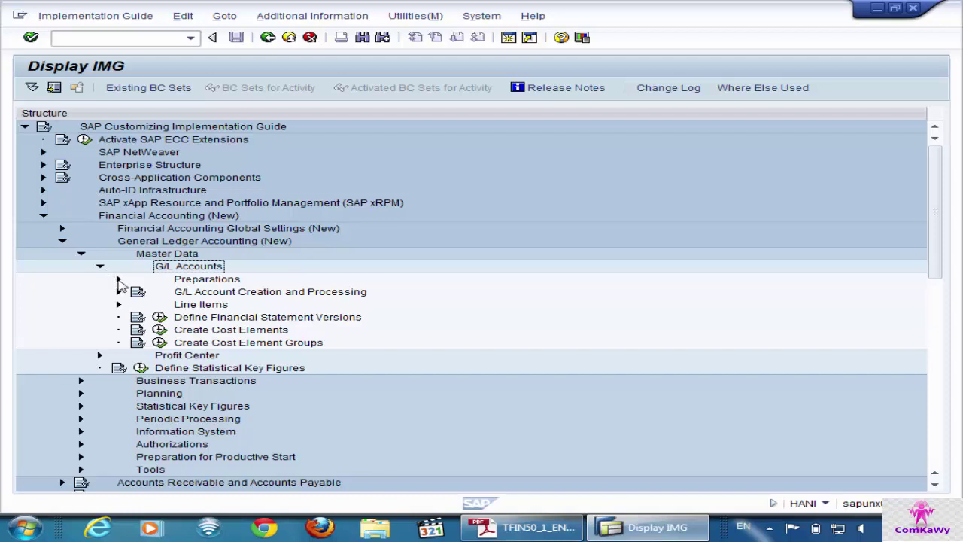
{"action": "left_click", "coordinate": [118, 279]}
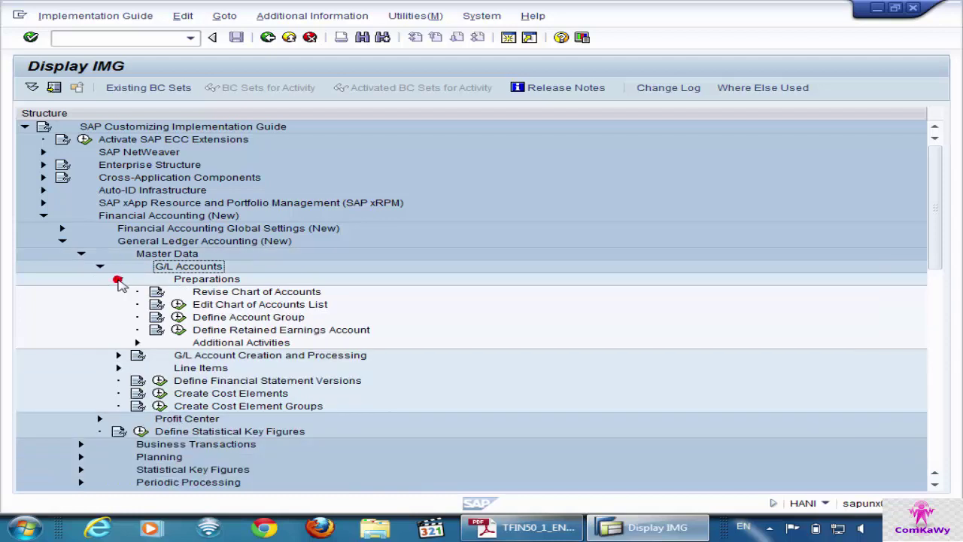
{"action": "left_click", "coordinate": [235, 304]}
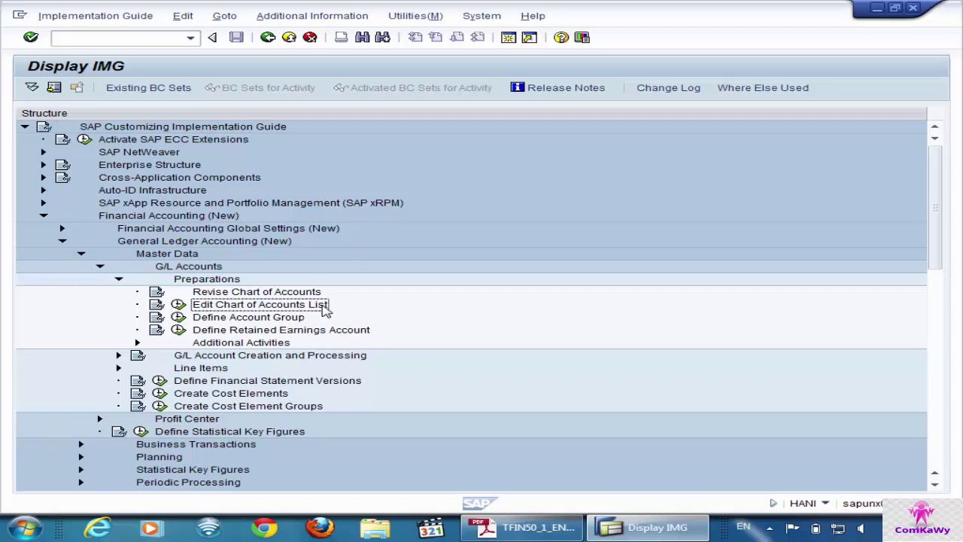
{"action": "left_click", "coordinate": [178, 305]}
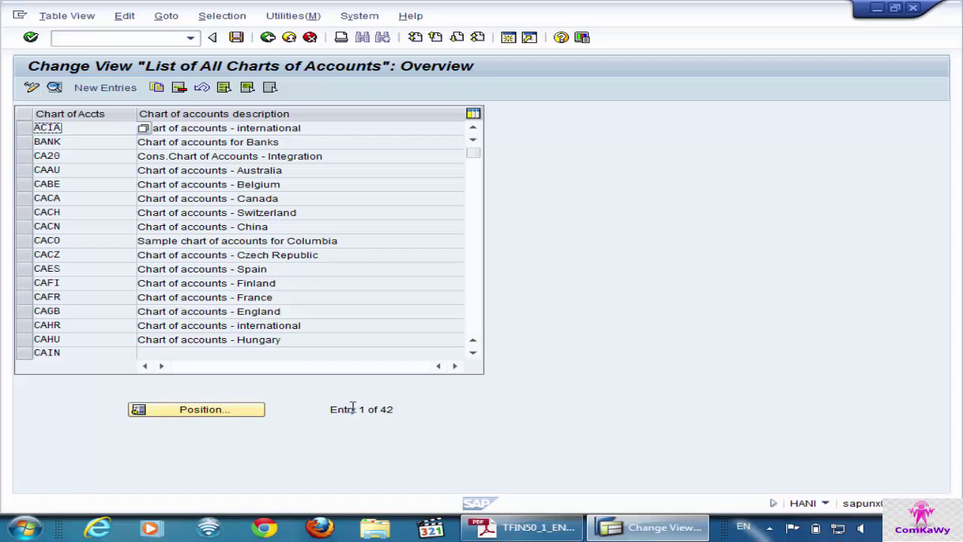
- Position the list at chart of accounts INT and open that entry's details
{"action": "left_click", "coordinate": [231, 413]}
{"action": "type", "text": "INT"}
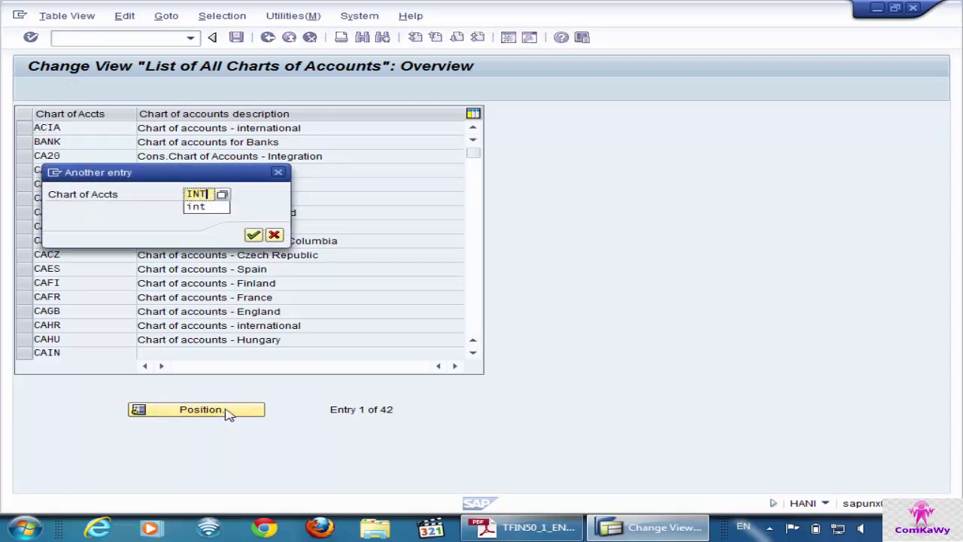
{"action": "key", "text": "Return"}
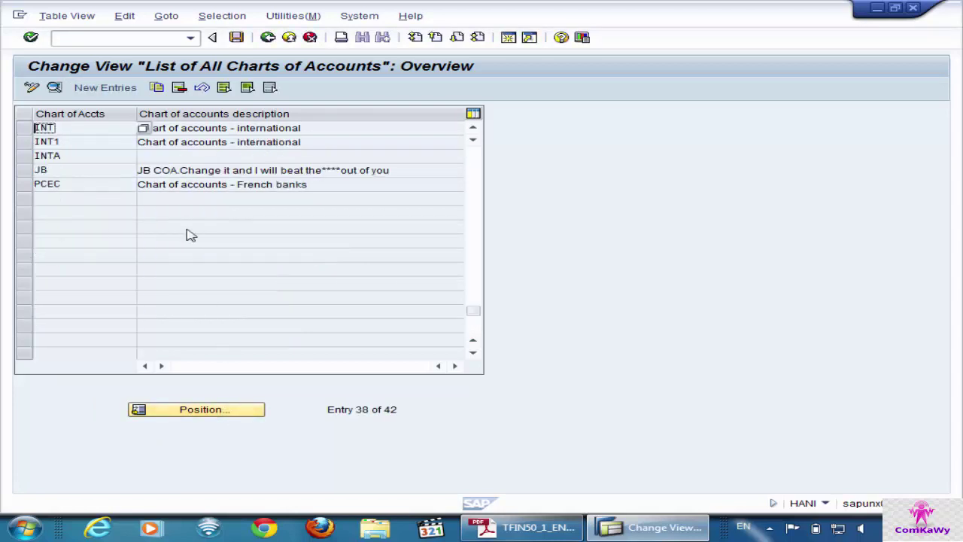
{"action": "left_click", "coordinate": [112, 130]}
{"action": "left_click", "coordinate": [187, 129]}
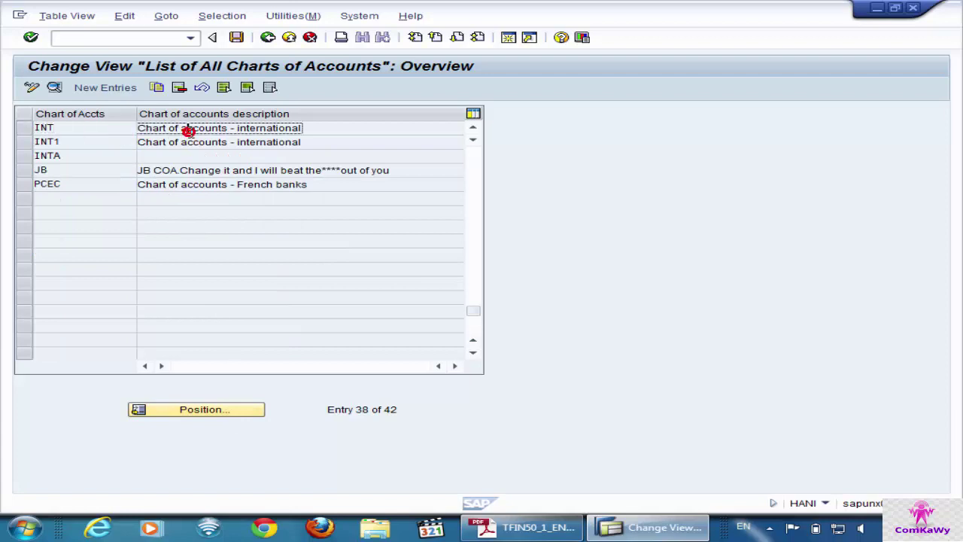
{"action": "left_click", "coordinate": [63, 128]}
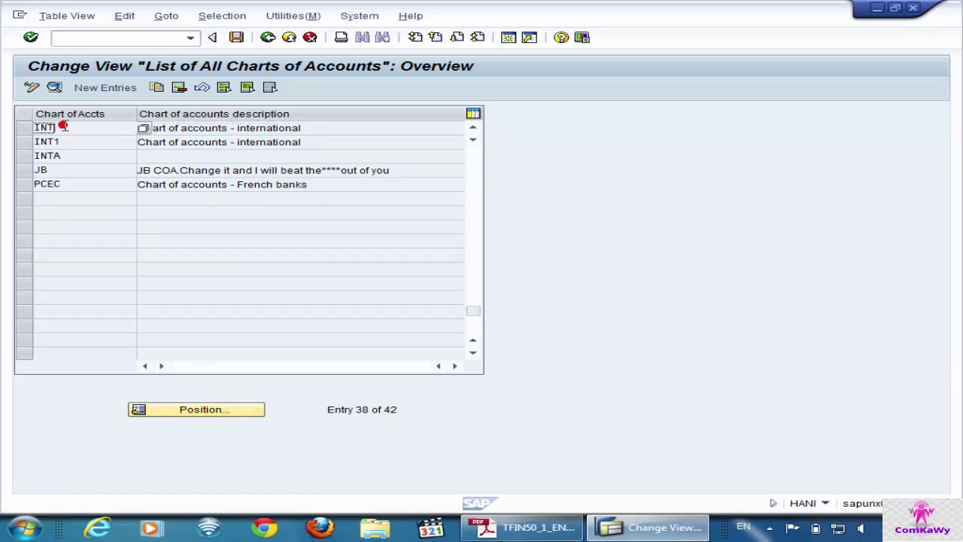
{"action": "left_click", "coordinate": [65, 128]}
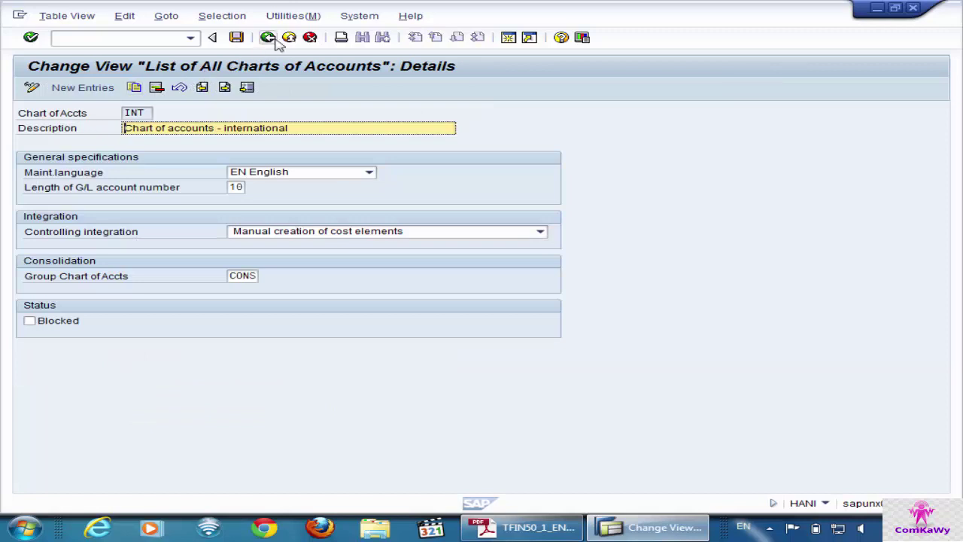
{"action": "left_click", "coordinate": [268, 36]}
{"action": "left_click", "coordinate": [23, 129]}
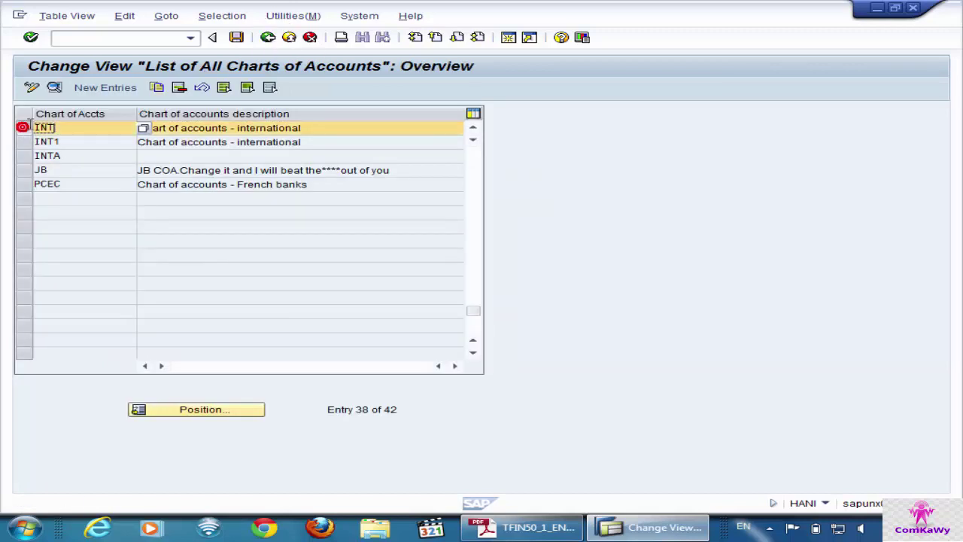
{"action": "left_click", "coordinate": [54, 89]}
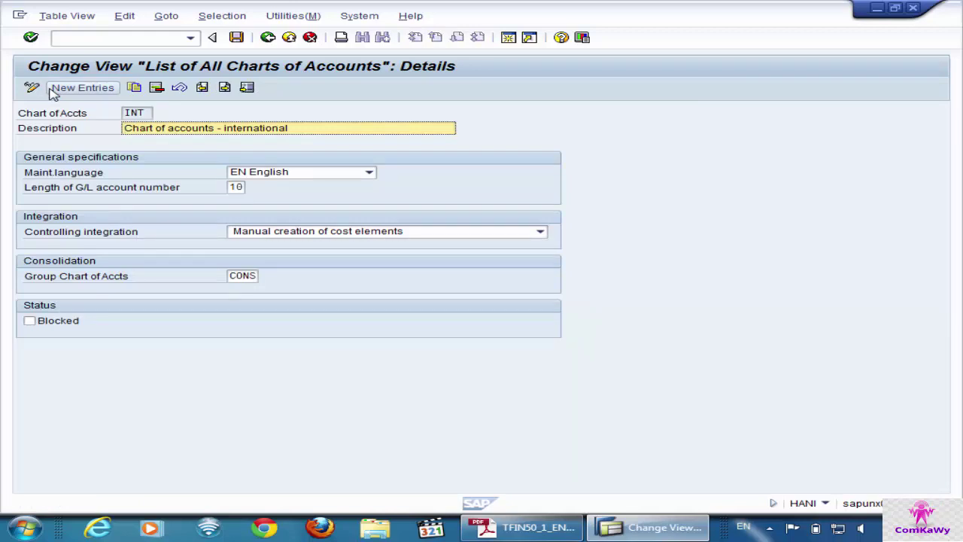
- Examine INT's description, G/L account number length and the available controlling integration options
{"action": "left_click", "coordinate": [145, 112]}
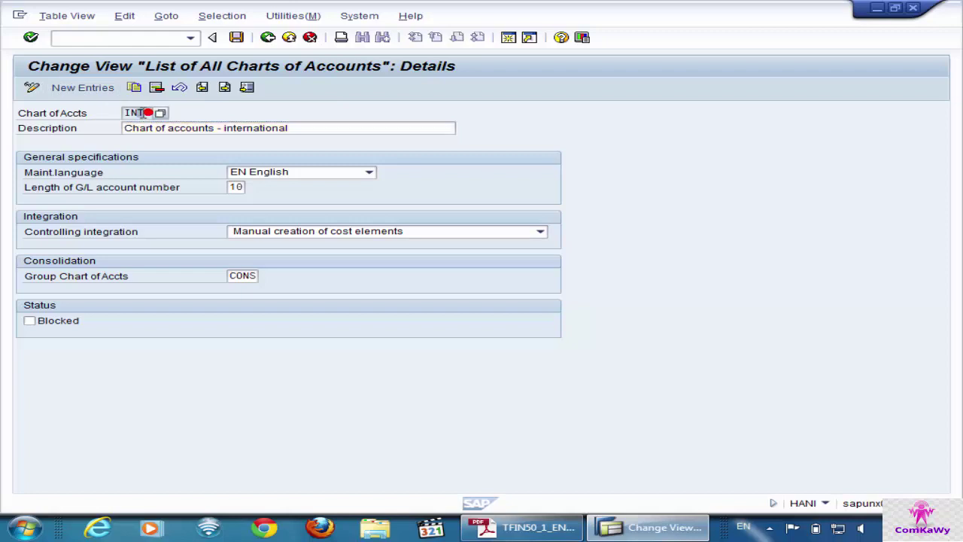
{"action": "double_click", "coordinate": [323, 125]}
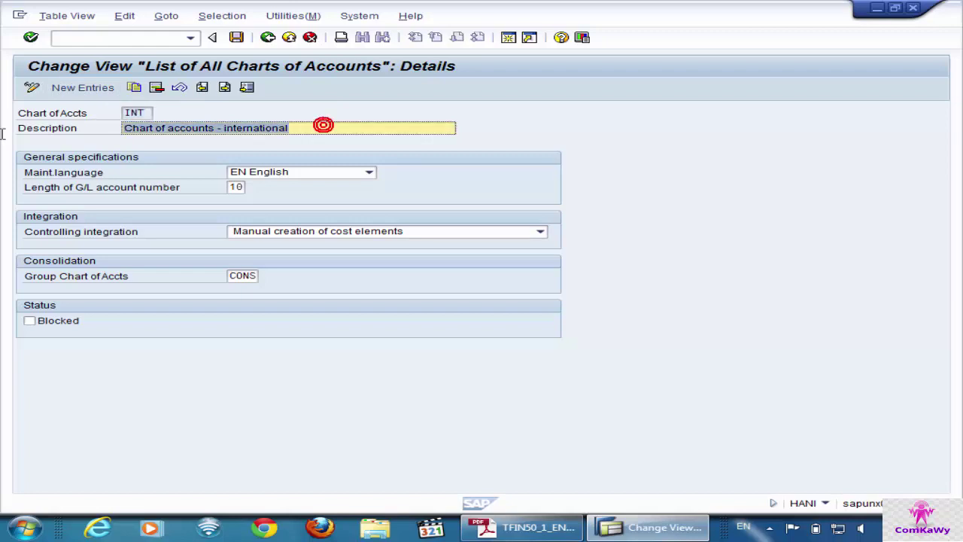
{"action": "left_click", "coordinate": [293, 189]}
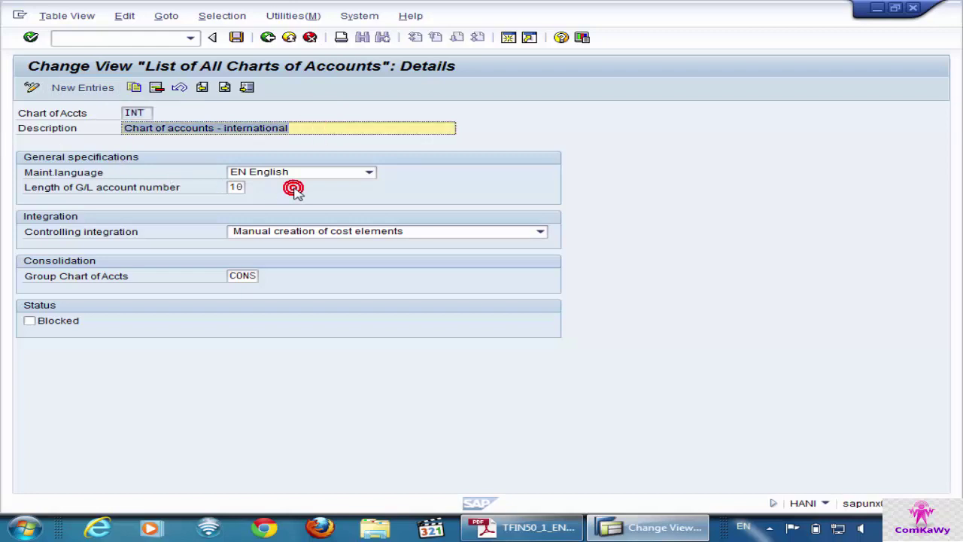
{"action": "left_click", "coordinate": [243, 189]}
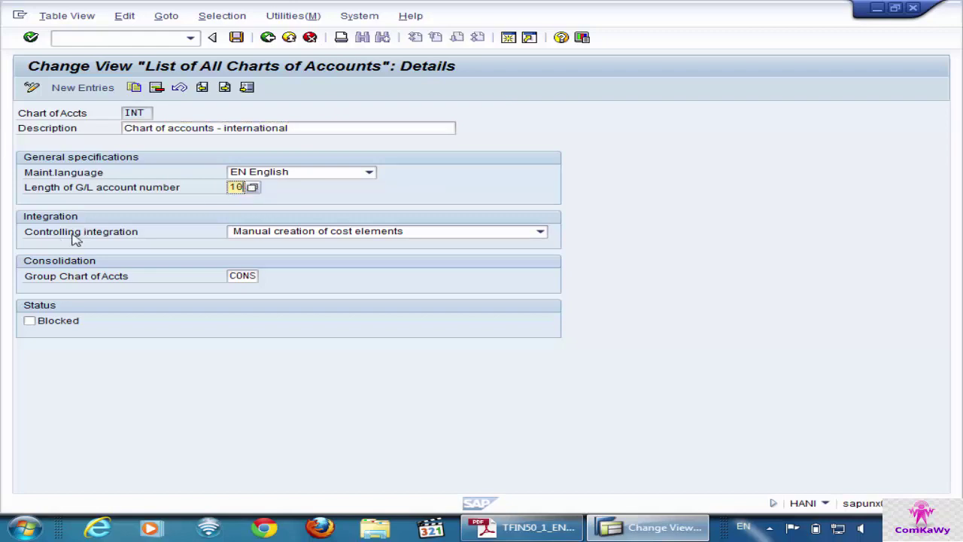
{"action": "left_click", "coordinate": [285, 238]}
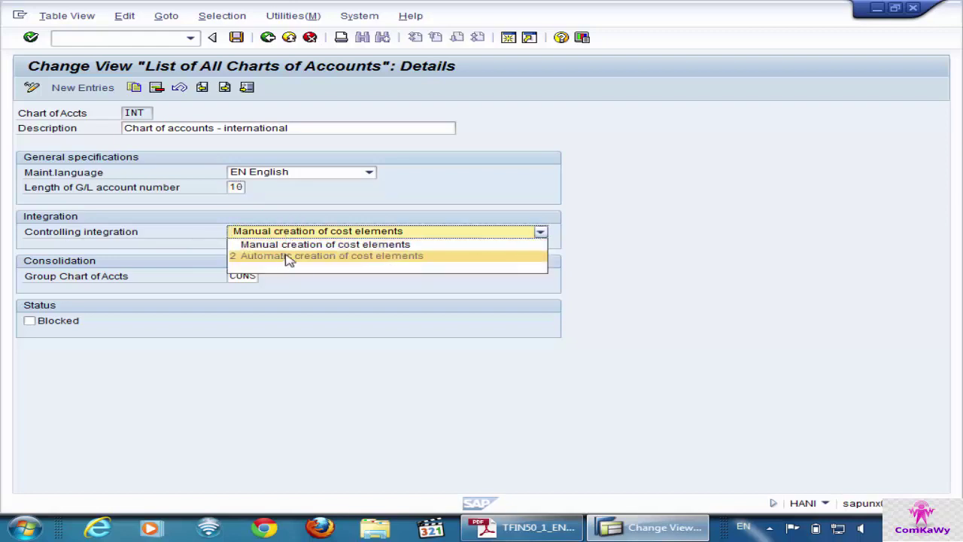
{"action": "left_click", "coordinate": [299, 246]}
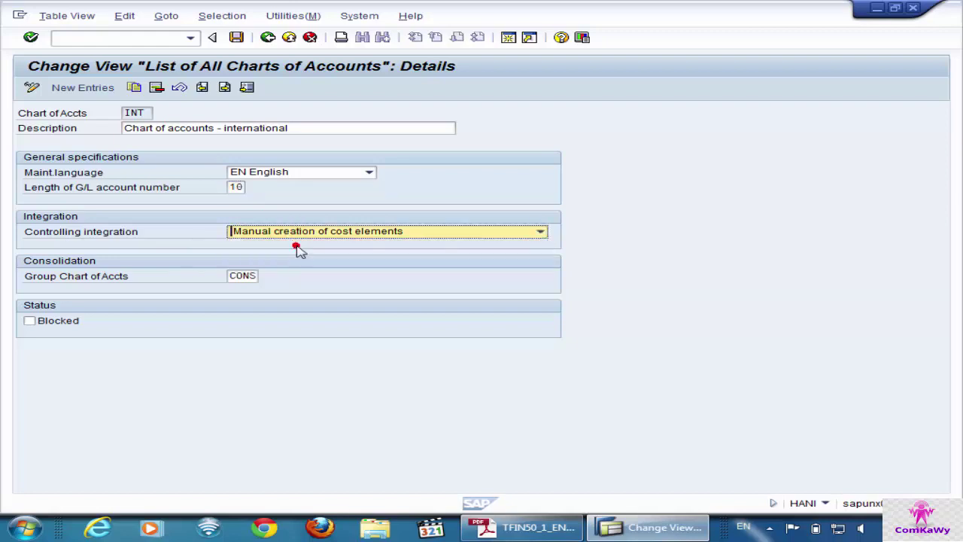
- Examine the group chart of accounts assigned to INT for consolidation and return to the overview list
{"action": "left_click", "coordinate": [251, 275]}
{"action": "left_click", "coordinate": [251, 275]}
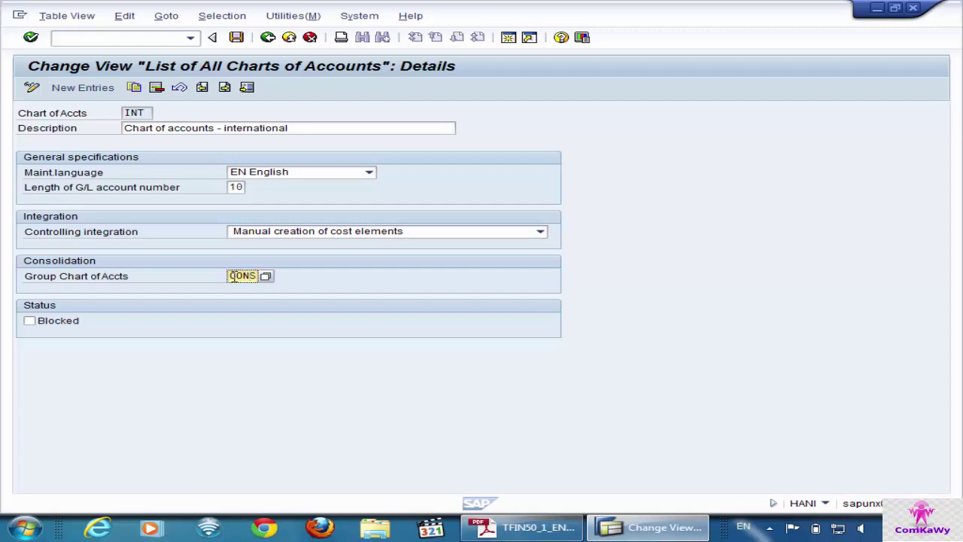
{"action": "double_click", "coordinate": [233, 277]}
{"action": "left_click", "coordinate": [240, 276]}
{"action": "left_click_drag", "start_coordinate": [228, 276], "coordinate": [318, 274]}
{"action": "left_click", "coordinate": [271, 39]}
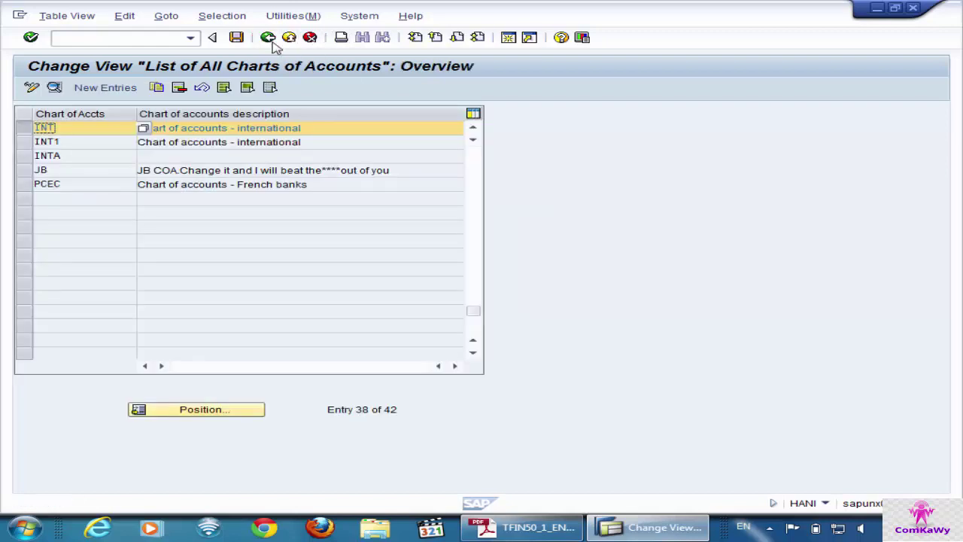
- Position the list at chart of accounts CONS, view its details and return to the IMG structure
{"action": "left_click", "coordinate": [208, 412]}
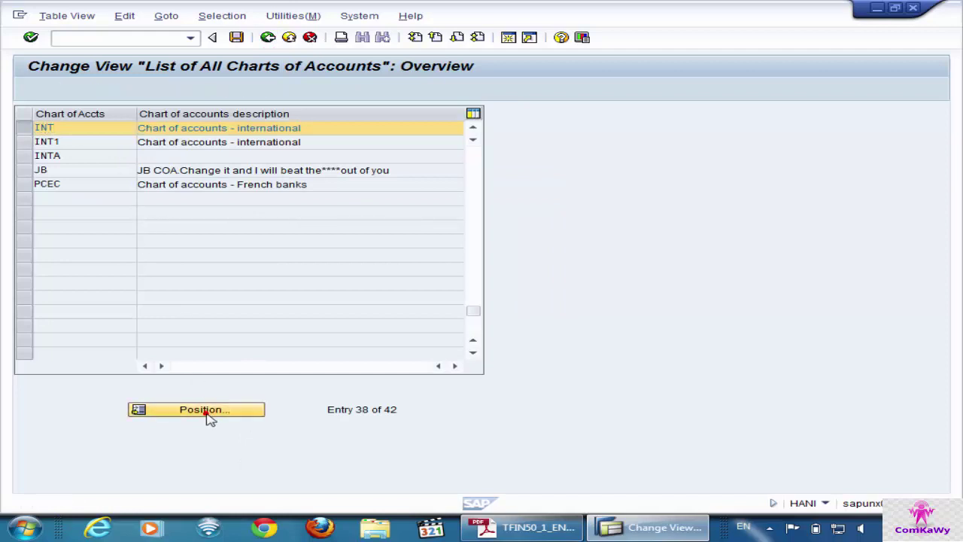
{"action": "type", "text": "CONS"}
{"action": "key", "text": "Return"}
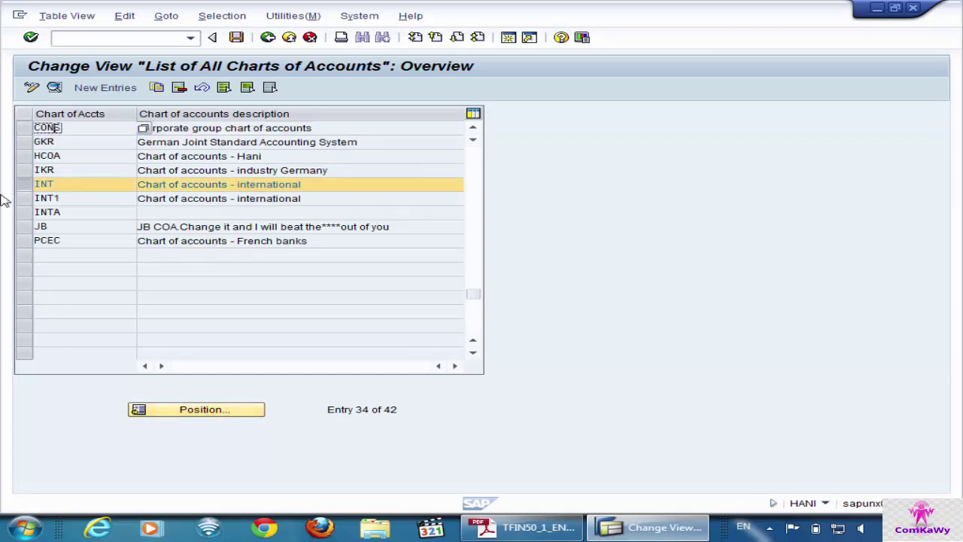
{"action": "left_click", "coordinate": [23, 184]}
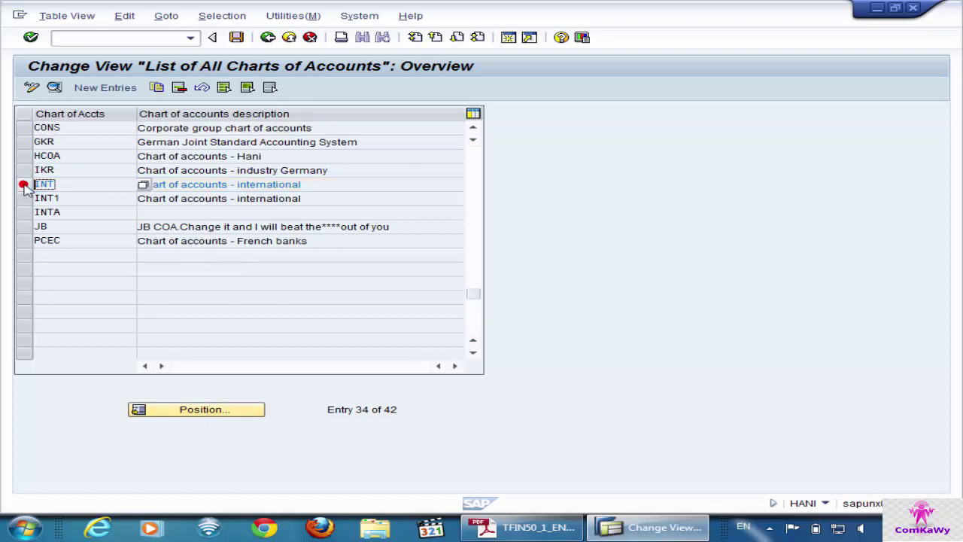
{"action": "double_click", "coordinate": [86, 128]}
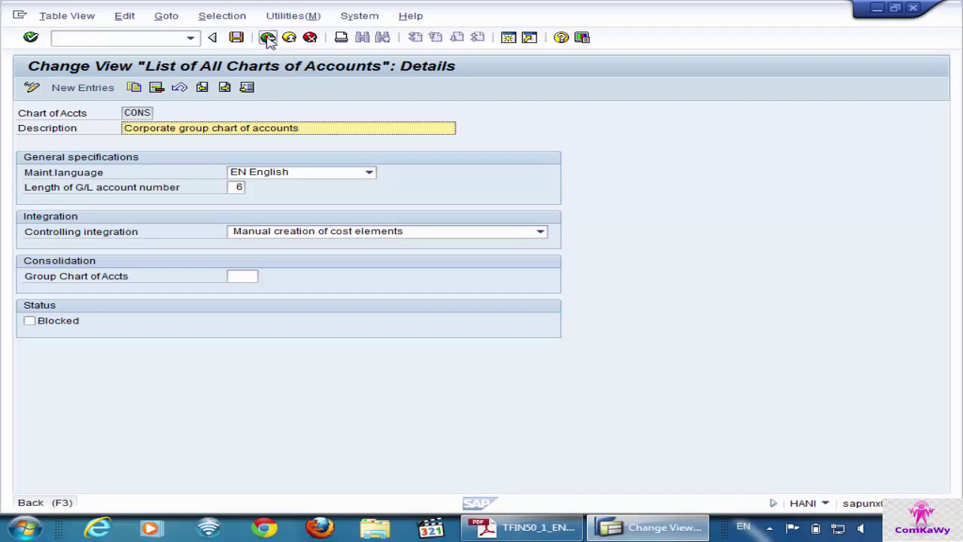
{"action": "left_click", "coordinate": [268, 39]}
{"action": "left_click", "coordinate": [269, 39]}
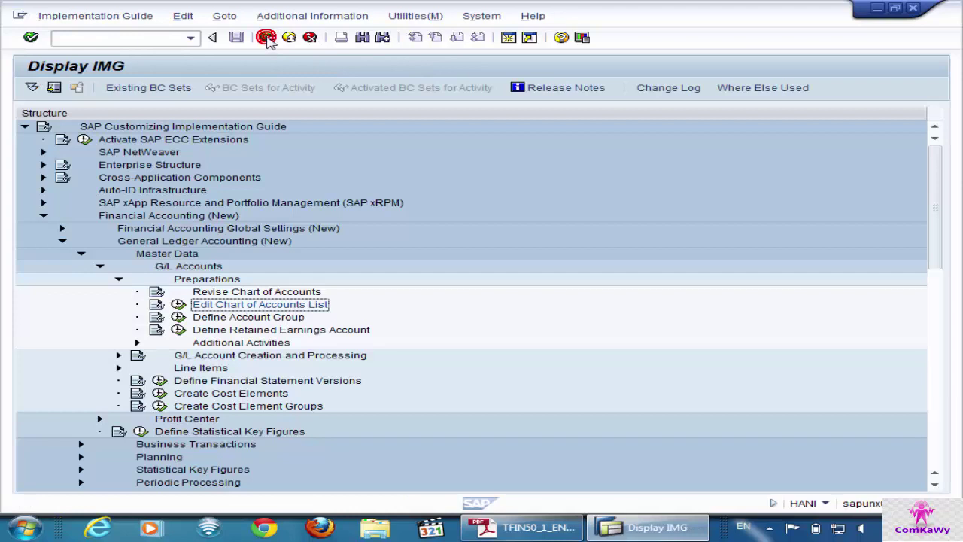
- Open the Edit Chart of Accounts List activity and position the list at chart of accounts INT
{"action": "left_click", "coordinate": [180, 305]}
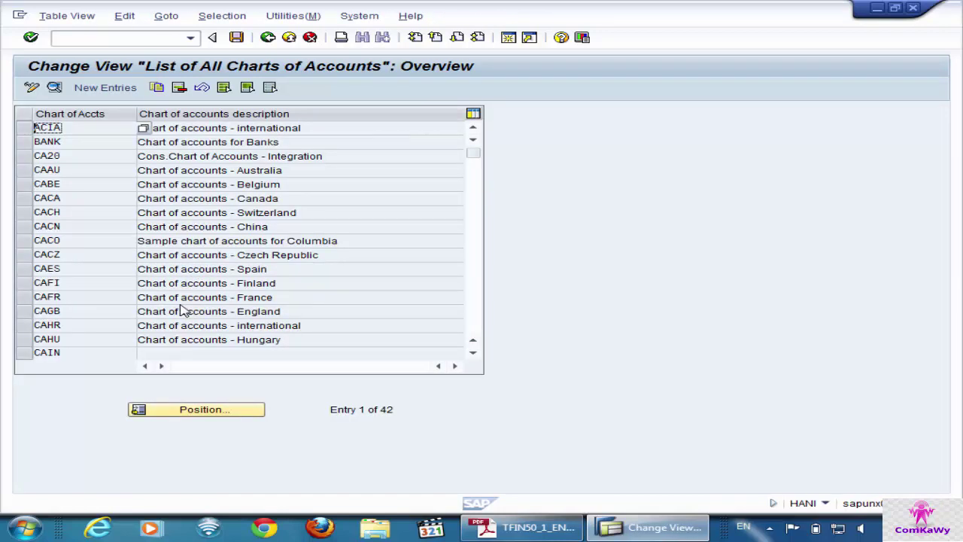
{"action": "left_click", "coordinate": [209, 414]}
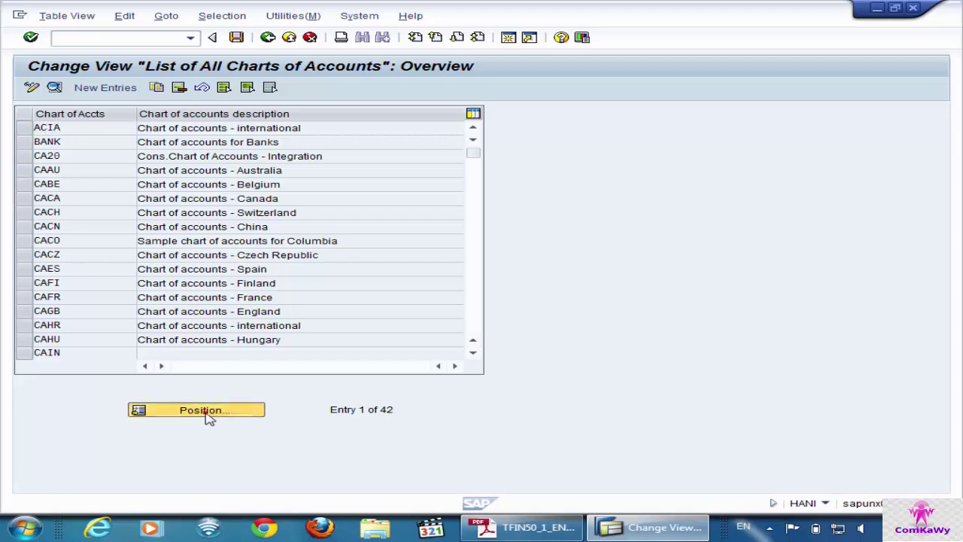
{"action": "type", "text": "INT"}
{"action": "key", "text": "Return"}
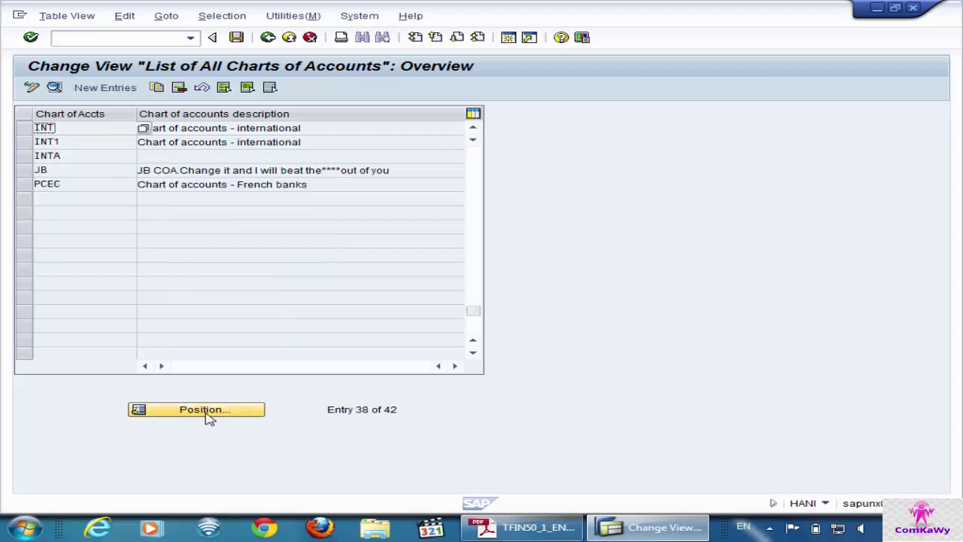
- Copy chart of accounts INT as ENT with the description "Chart of accounts - international 22"
{"action": "left_click", "coordinate": [23, 128]}
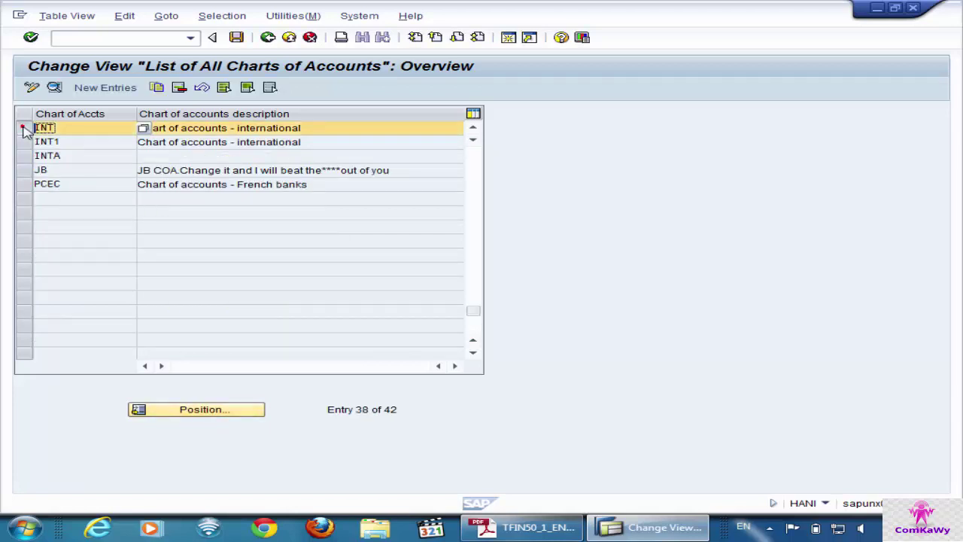
{"action": "left_click", "coordinate": [156, 91]}
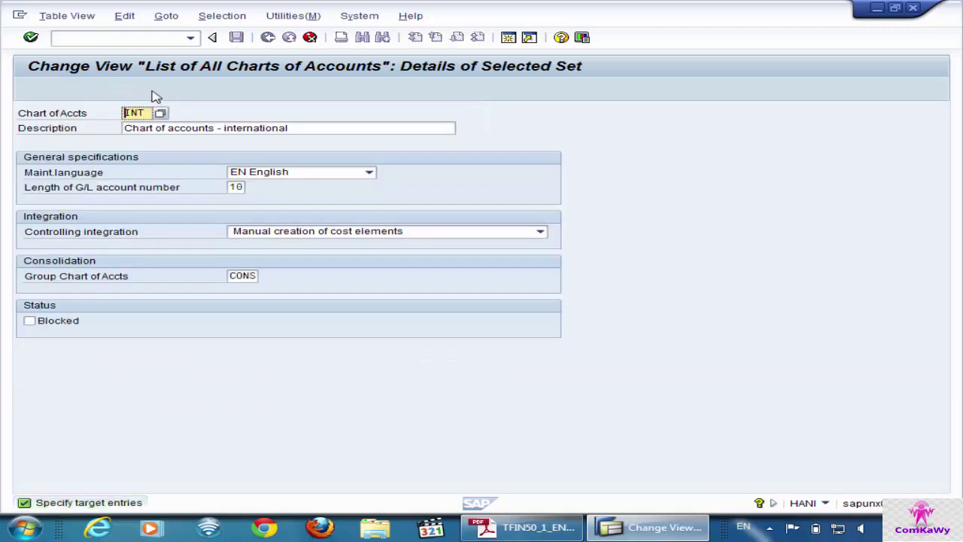
{"action": "left_click_drag", "start_coordinate": [149, 111], "coordinate": [119, 114]}
{"action": "type", "text": "ENT"}
{"action": "left_click", "coordinate": [299, 128]}
{"action": "type", "text": "22"}
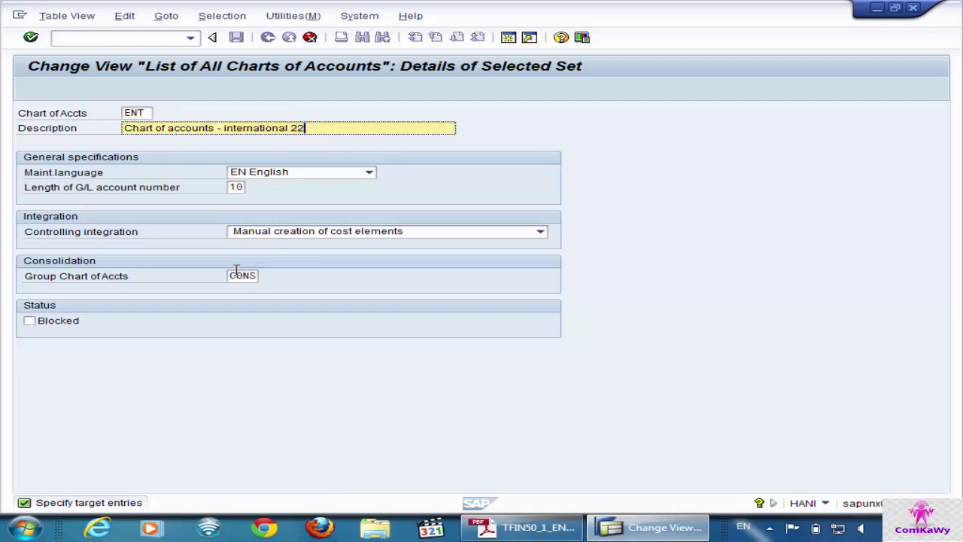
- Clear the ENT copy's group chart of accounts and save the entry under the proposed "CREATE COMPANY CODE" customizing request
{"action": "left_click_drag", "start_coordinate": [230, 275], "coordinate": [437, 293]}
{"action": "key", "text": "Delete"}
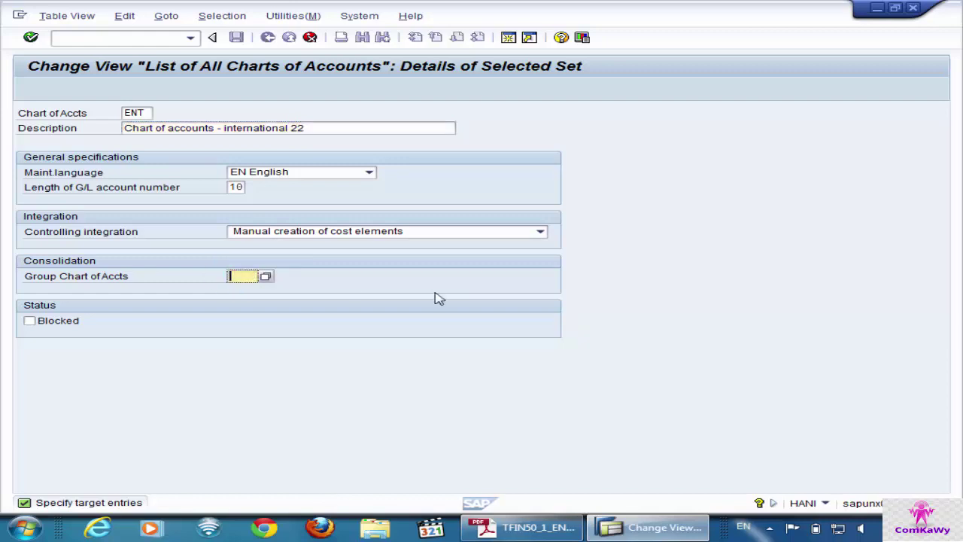
{"action": "key", "text": "Return"}
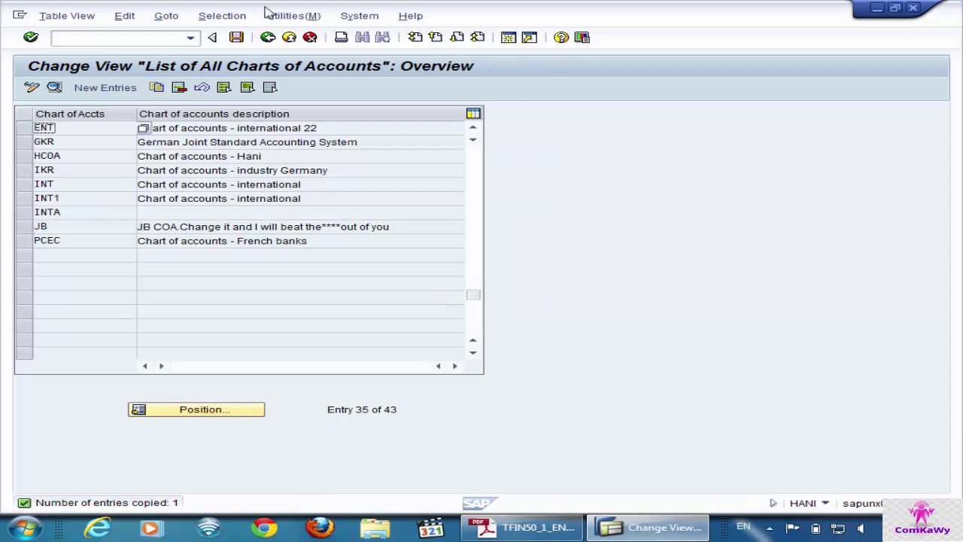
{"action": "left_click", "coordinate": [238, 37]}
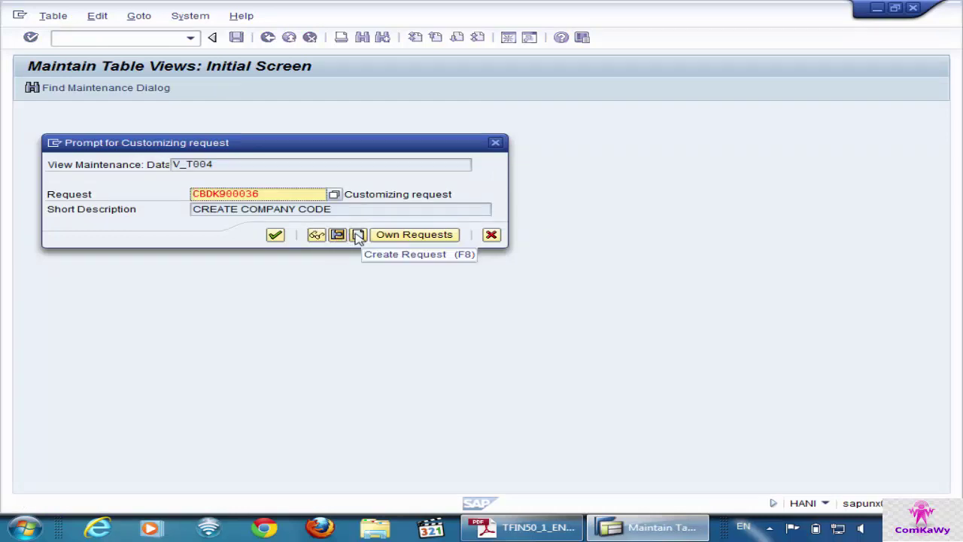
{"action": "left_click", "coordinate": [276, 236]}
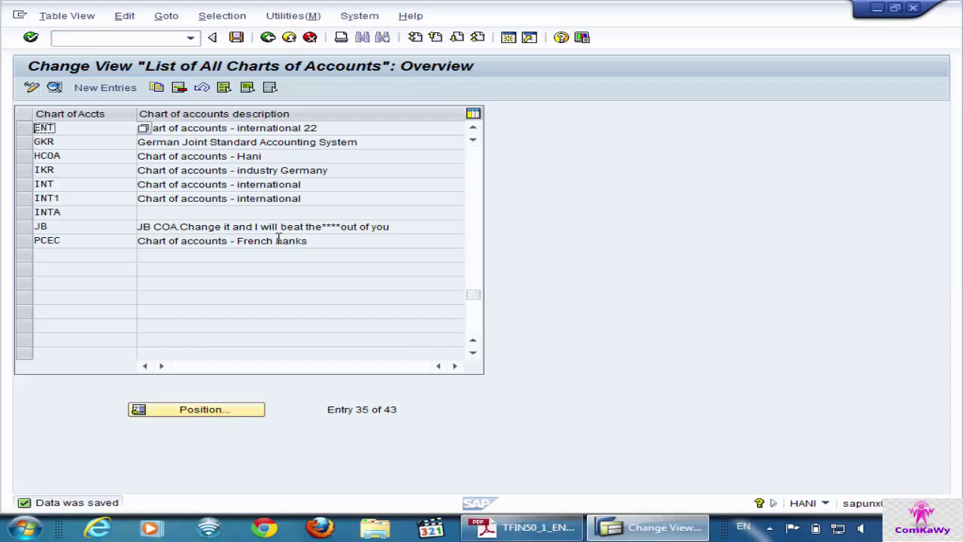
{"action": "left_click_drag", "start_coordinate": [25, 170], "coordinate": [22, 198]}
{"action": "mouse_move", "coordinate": [521, 527]}
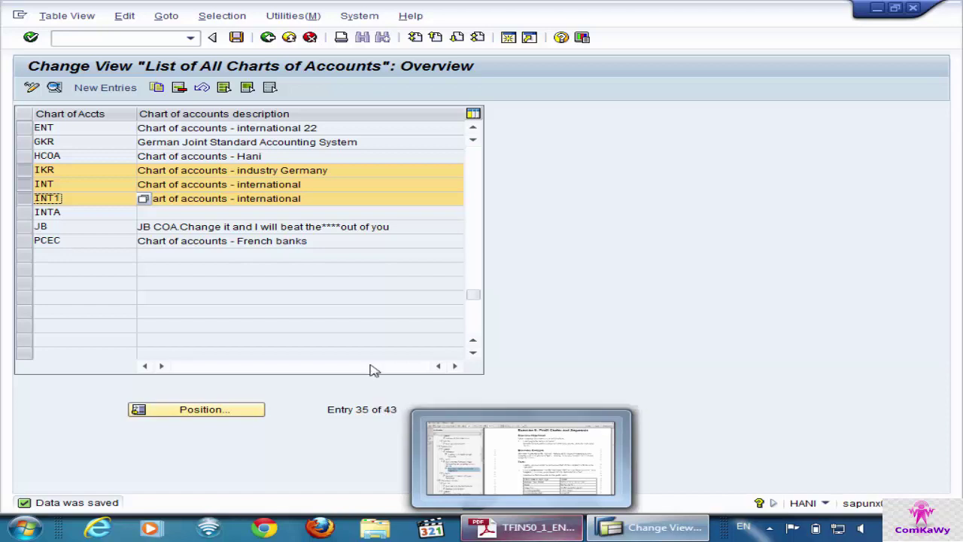
{"action": "left_click_drag", "start_coordinate": [25, 198], "coordinate": [25, 185]}
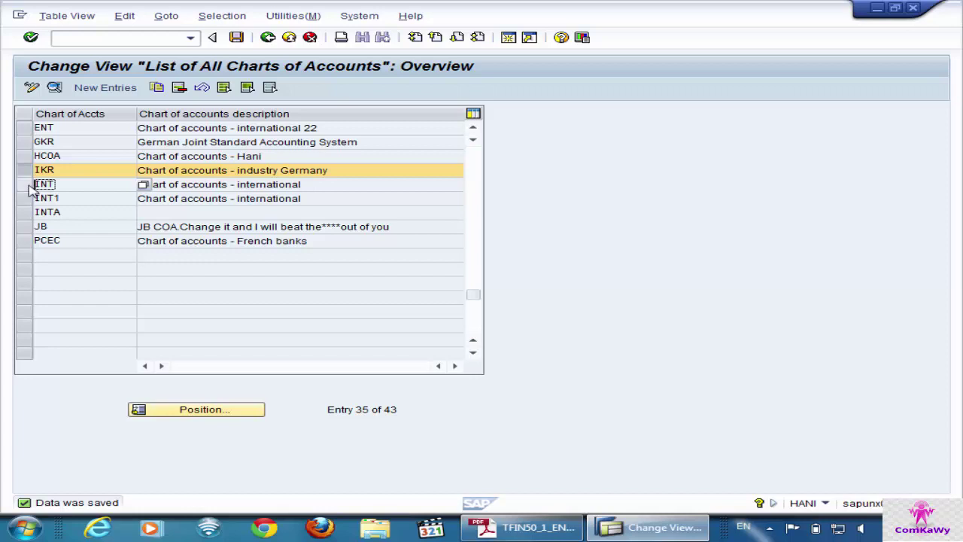
{"action": "left_click", "coordinate": [24, 172]}
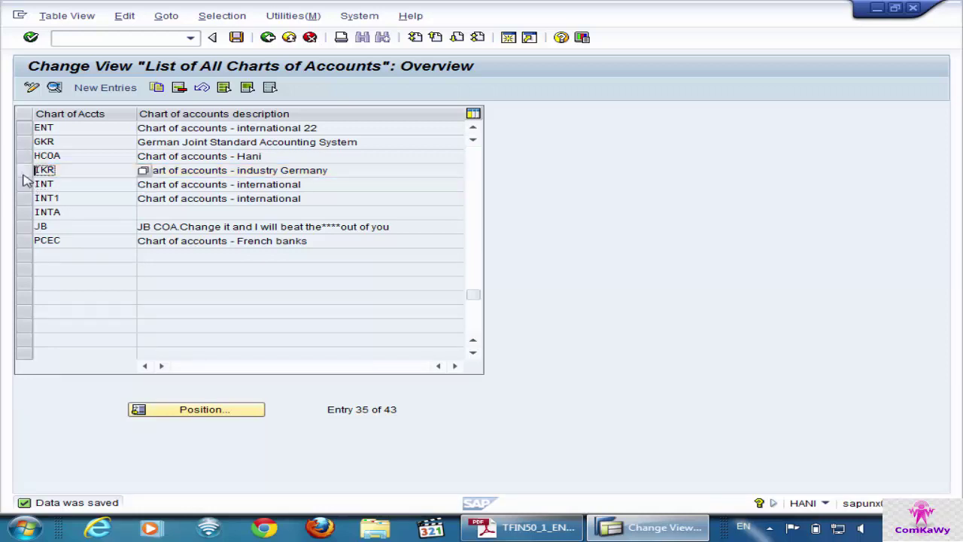
- Copy charts of accounts IKR, INT and INT1 together, naming the IKR copy IKR1
{"action": "left_click", "coordinate": [26, 172]}
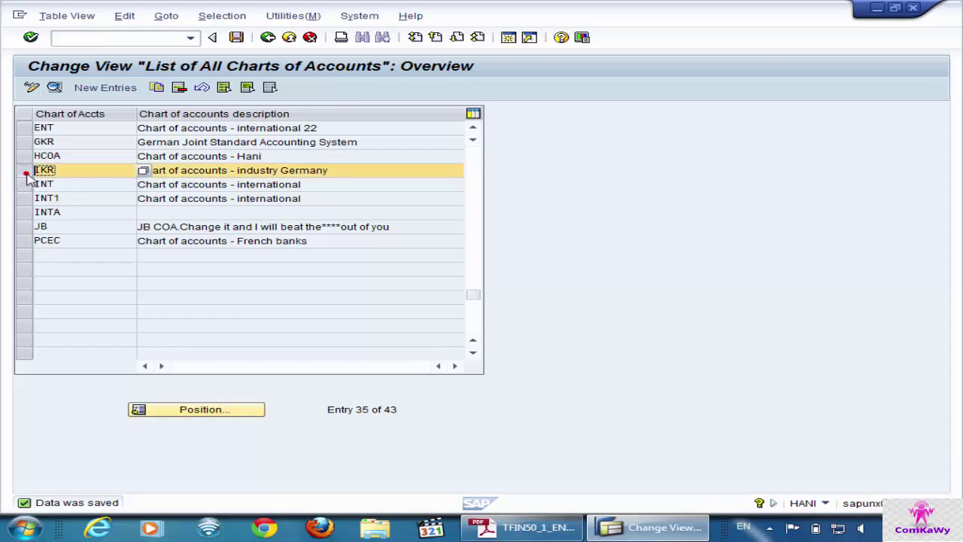
{"action": "left_click", "coordinate": [24, 184]}
{"action": "left_click", "coordinate": [24, 198]}
{"action": "left_click", "coordinate": [156, 88]}
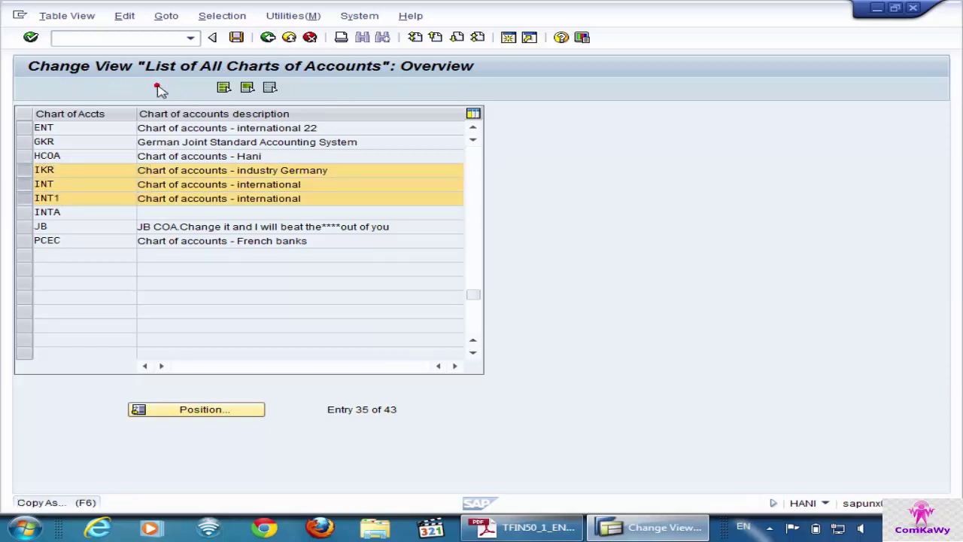
{"action": "left_click", "coordinate": [122, 112]}
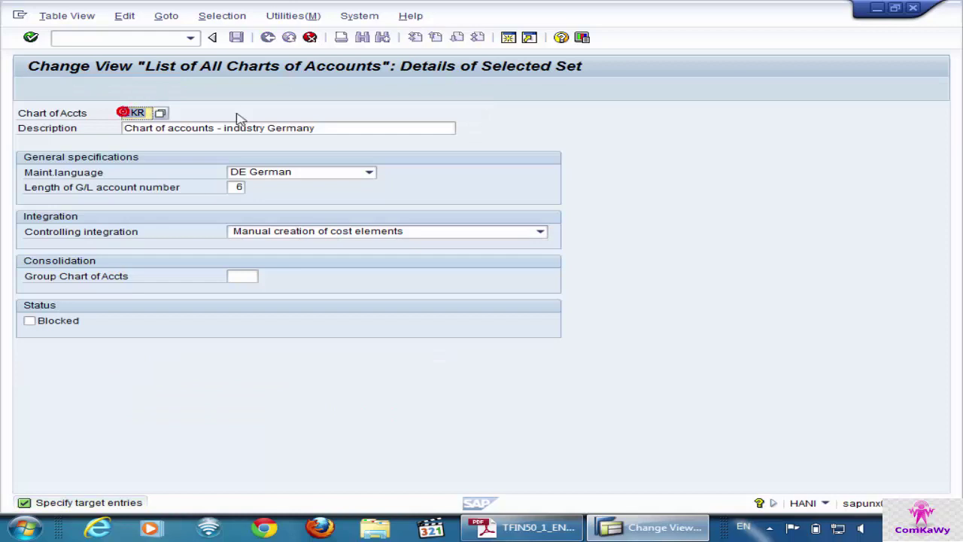
{"action": "type", "text": "IKR1"}
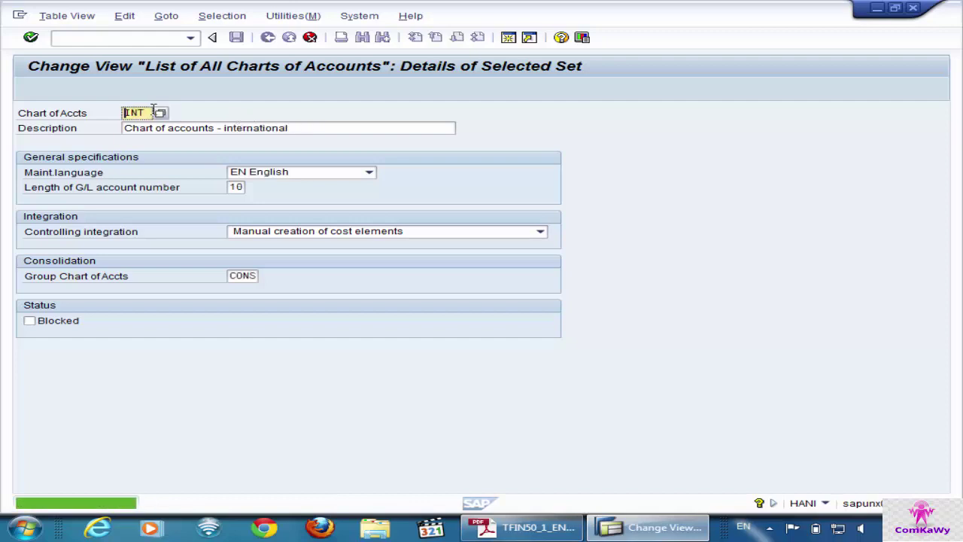
- Name the copy of chart of accounts INT IKR2 and accept the entry
{"action": "left_click", "coordinate": [148, 112]}
{"action": "left_click_drag", "start_coordinate": [149, 112], "coordinate": [91, 109]}
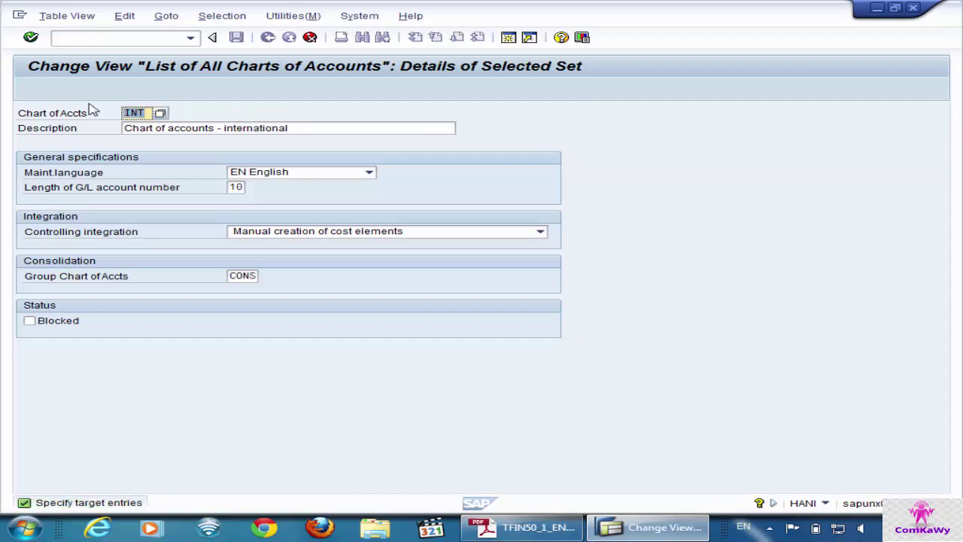
{"action": "type", "text": "IKR"}
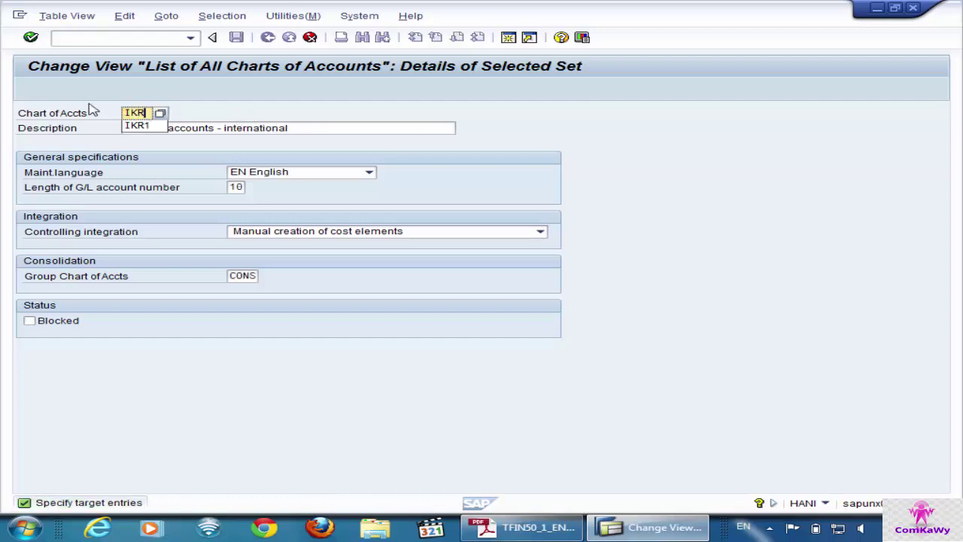
{"action": "key", "text": "BackSpace"}
{"action": "key", "text": "BackSpace"}
{"action": "type", "text": "NT1"}
{"action": "key", "text": "Return"}
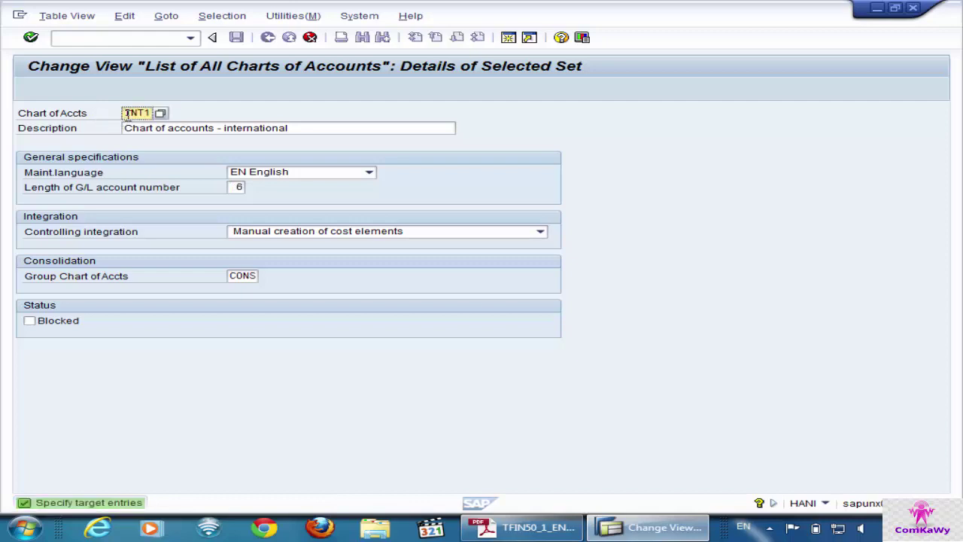
- Name the copy of chart of accounts INT1 IKR3 and save the three copied entries
{"action": "left_click_drag", "start_coordinate": [127, 113], "coordinate": [206, 119]}
{"action": "type", "text": "IK"}
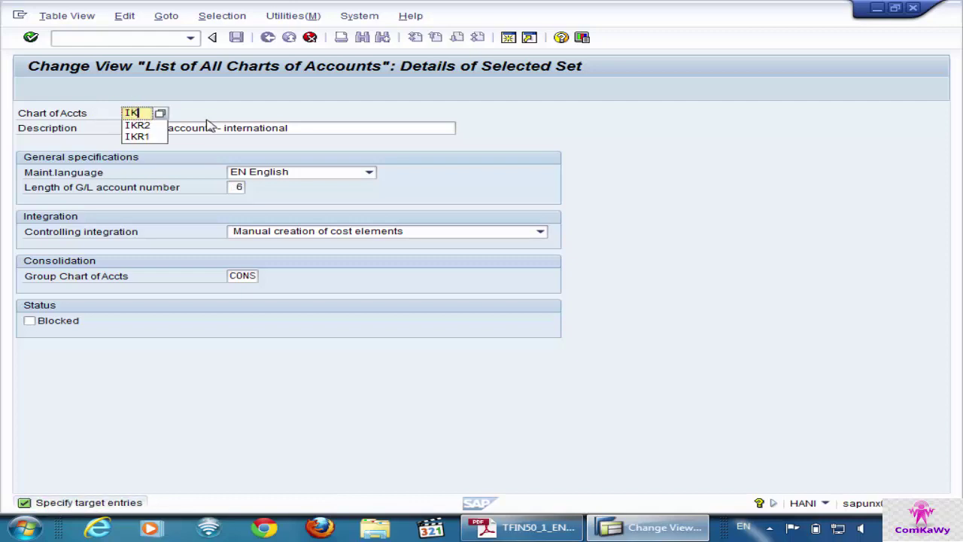
{"action": "type", "text": "R3"}
{"action": "key", "text": "Return"}
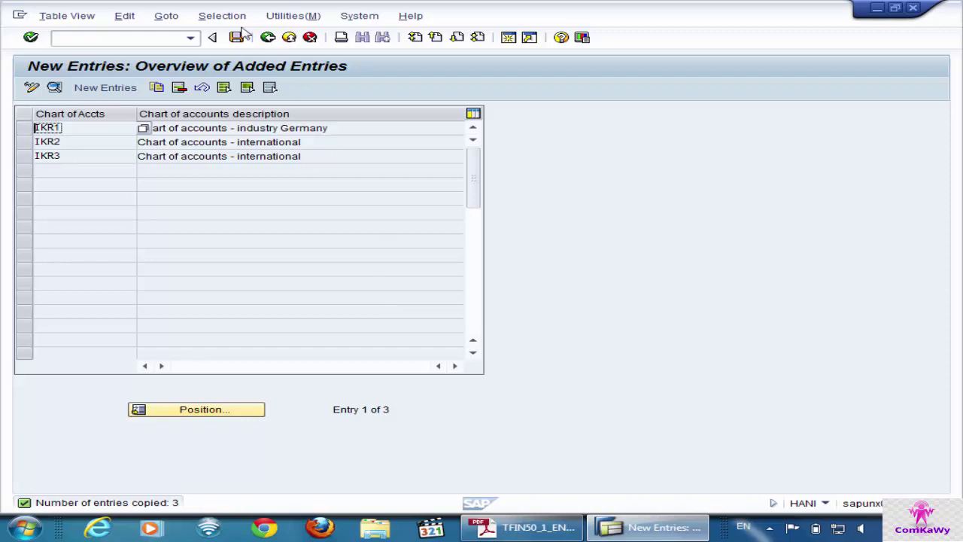
{"action": "left_click", "coordinate": [236, 37]}
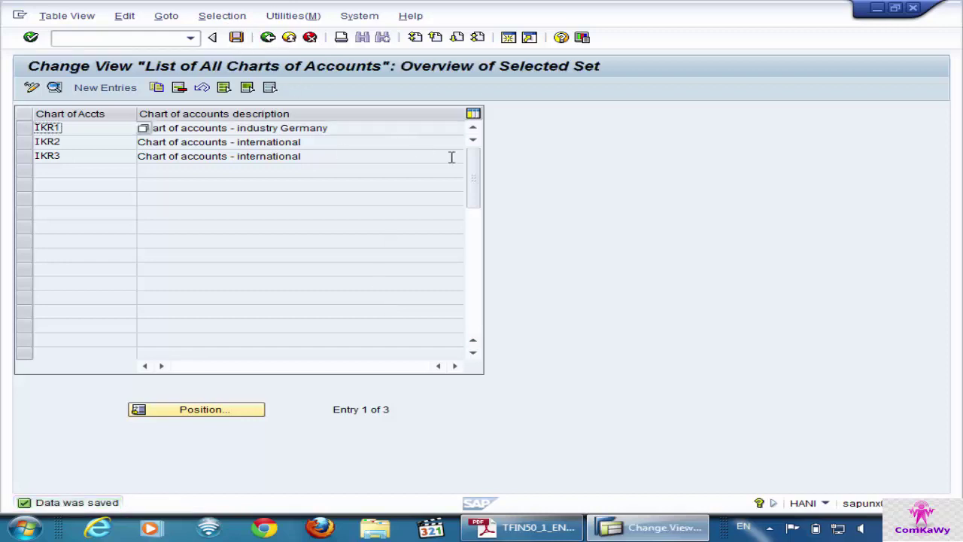
- Return to the full chart of accounts list, position it at IKR1 and check the copied entries through IKR3
{"action": "left_click", "coordinate": [473, 128]}
{"action": "left_click", "coordinate": [268, 37]}
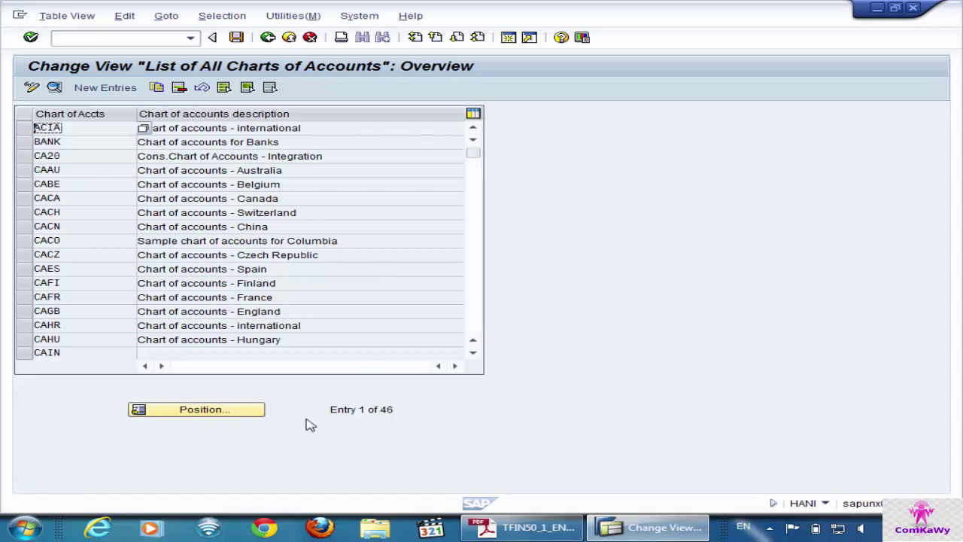
{"action": "left_click", "coordinate": [211, 413]}
{"action": "type", "text": "IKR1"}
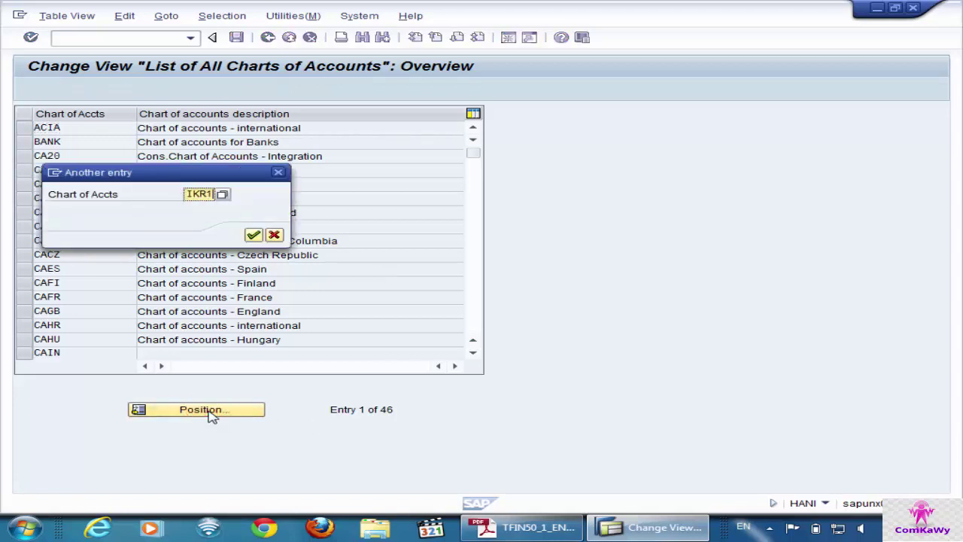
{"action": "key", "text": "Return"}
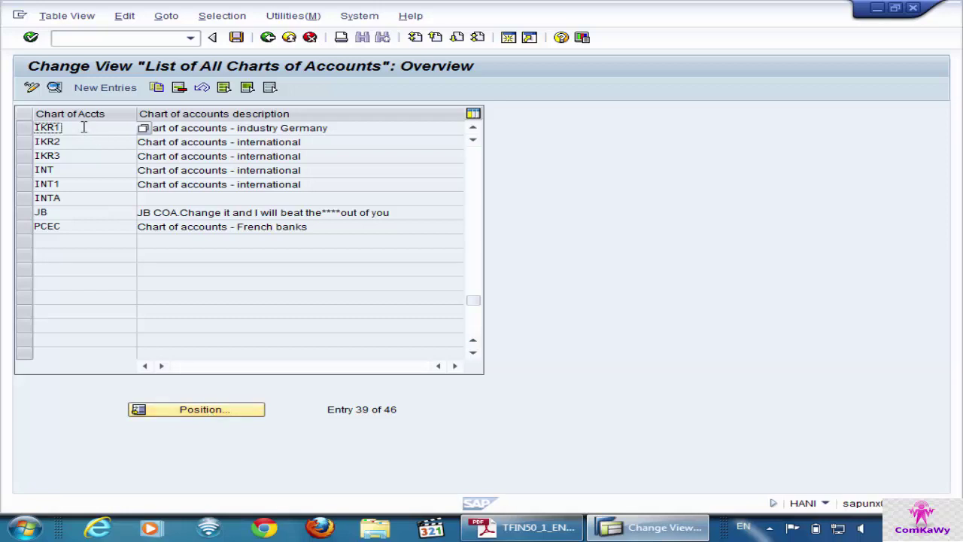
{"action": "left_click", "coordinate": [66, 156]}
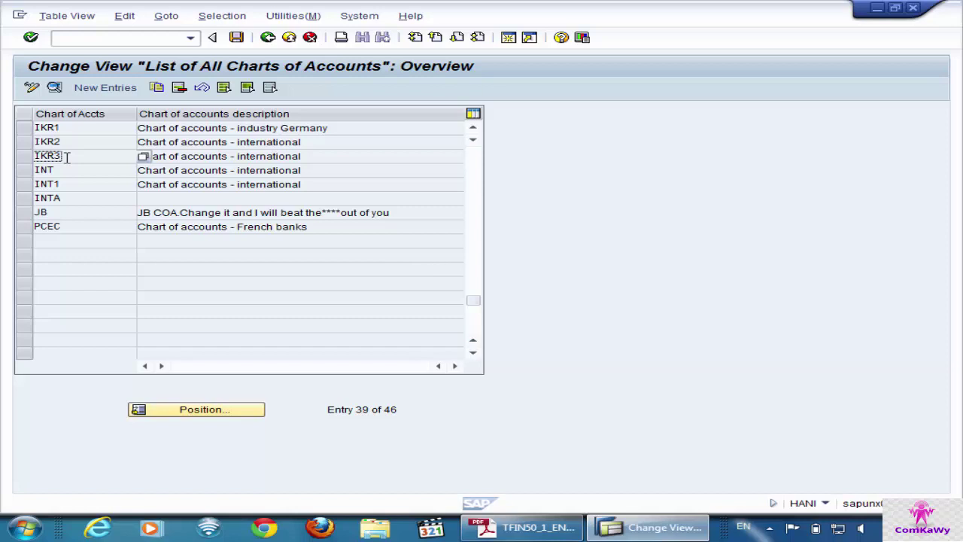
{"action": "left_click_drag", "start_coordinate": [63, 157], "coordinate": [2, 155]}
{"action": "key", "text": "Home"}
- In a new session, open the Chart of Accounts report under General Ledger Reports (New), Master Data
{"action": "left_click", "coordinate": [512, 39]}
{"action": "left_click", "coordinate": [44, 189]}
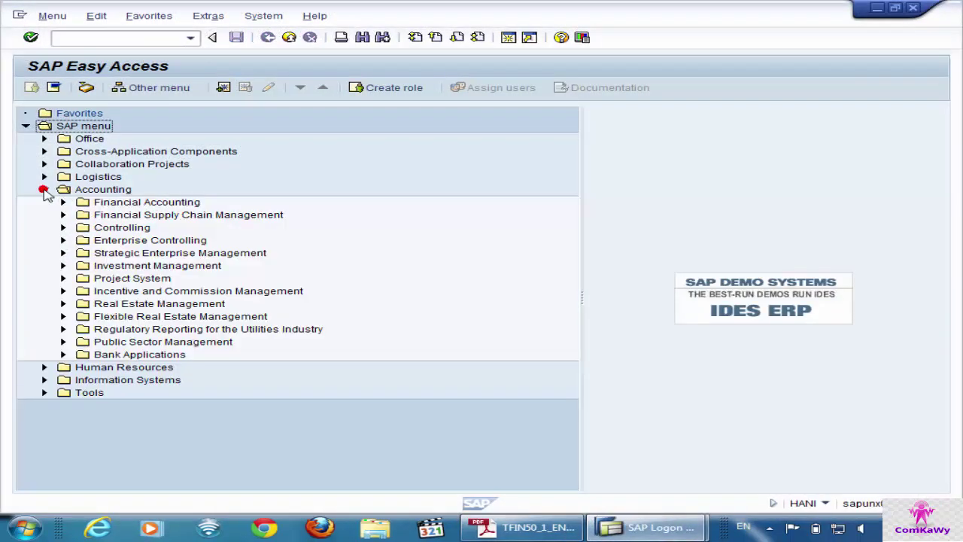
{"action": "left_click", "coordinate": [63, 201]}
{"action": "left_click", "coordinate": [81, 214]}
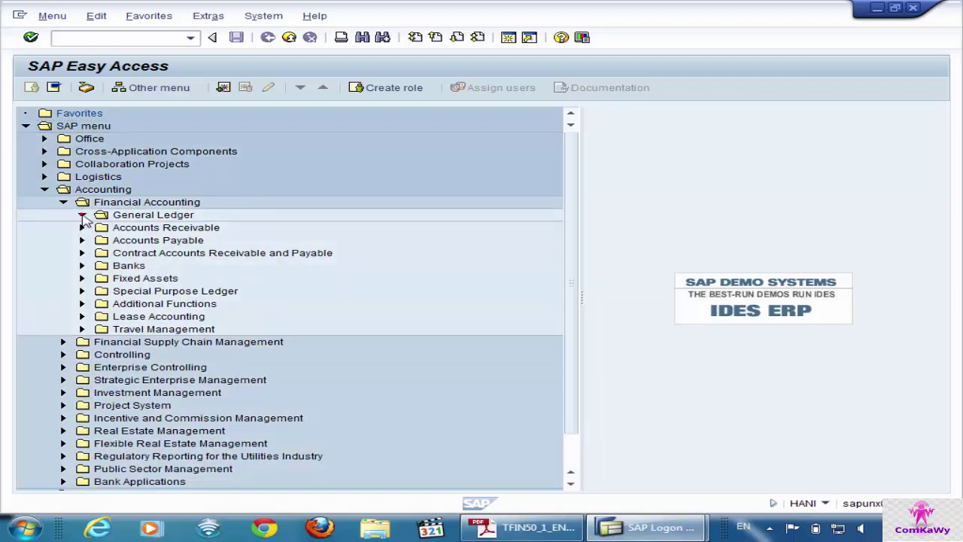
{"action": "left_click", "coordinate": [101, 330]}
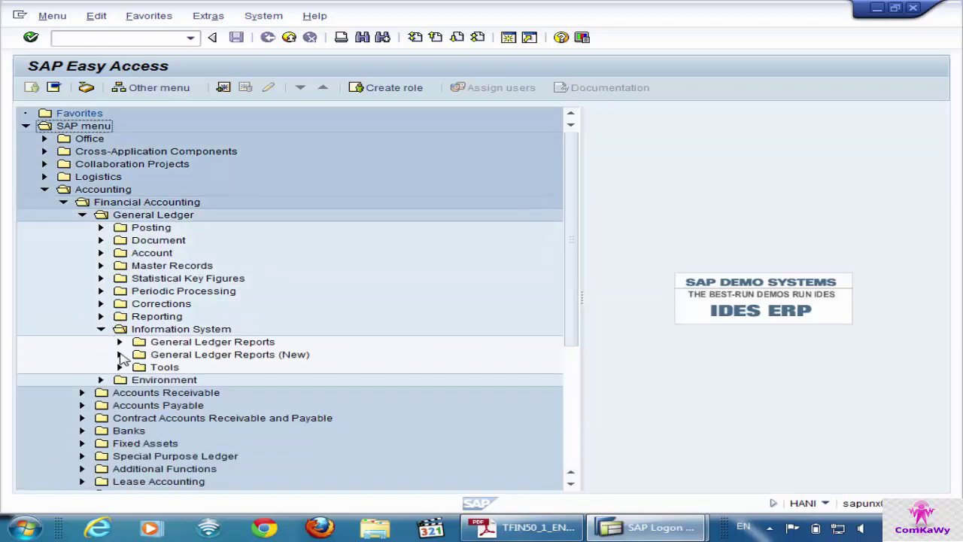
{"action": "left_click", "coordinate": [119, 354]}
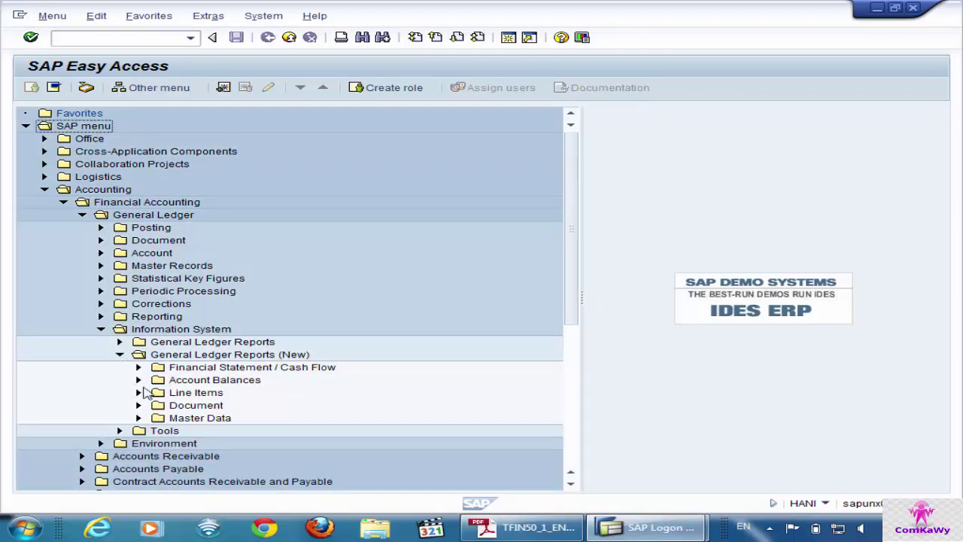
{"action": "left_click", "coordinate": [139, 418]}
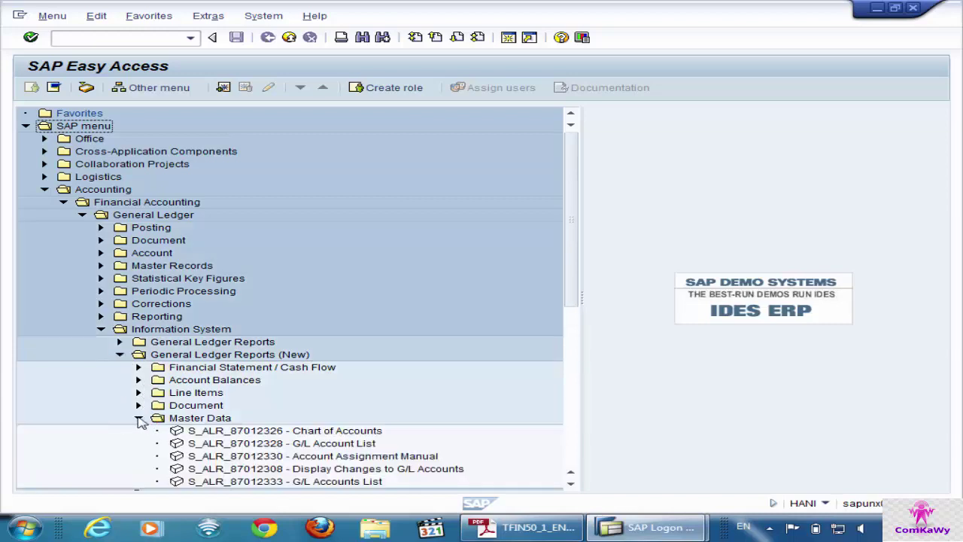
{"action": "double_click", "coordinate": [271, 432]}
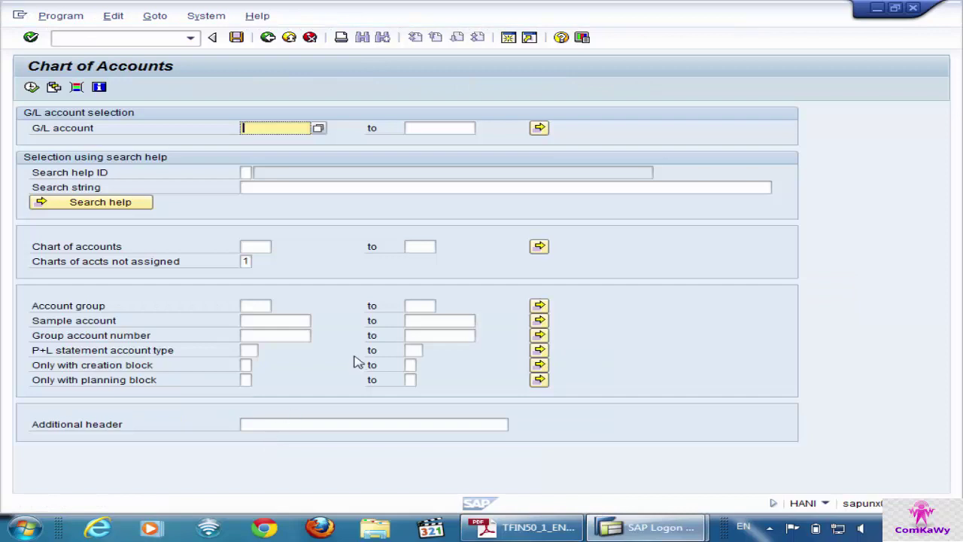
- Run the Chart of Accounts report for chart of accounts IKR3
{"action": "left_click", "coordinate": [259, 246]}
{"action": "type", "text": "IKR3"}
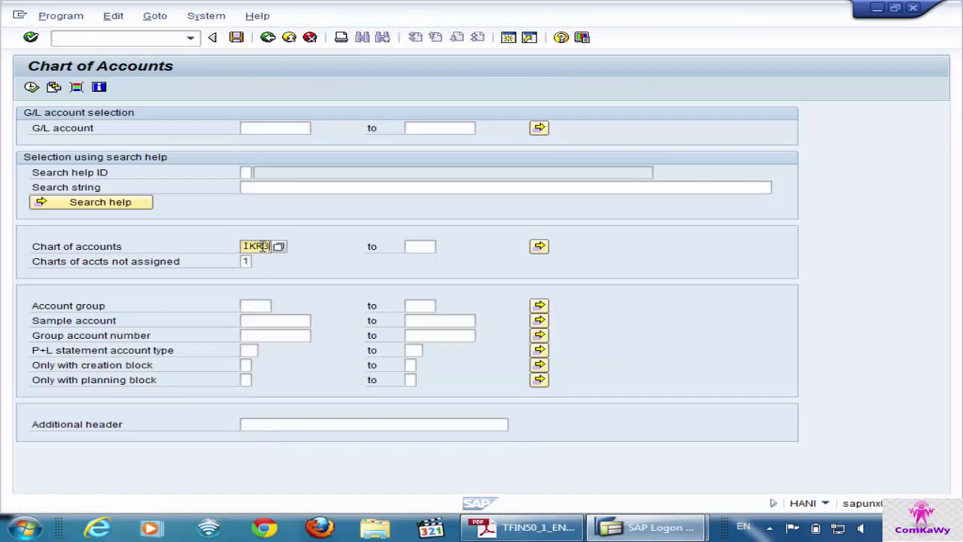
{"action": "left_click", "coordinate": [31, 87]}
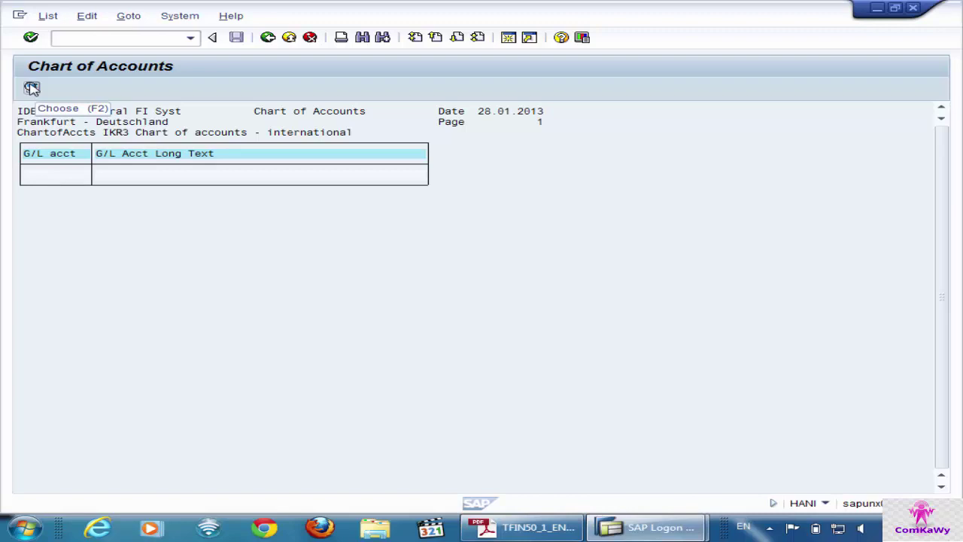
- Leave the Chart of Accounts report, end its session and return from the chart of accounts list to the implementation guide
{"action": "left_click", "coordinate": [268, 38]}
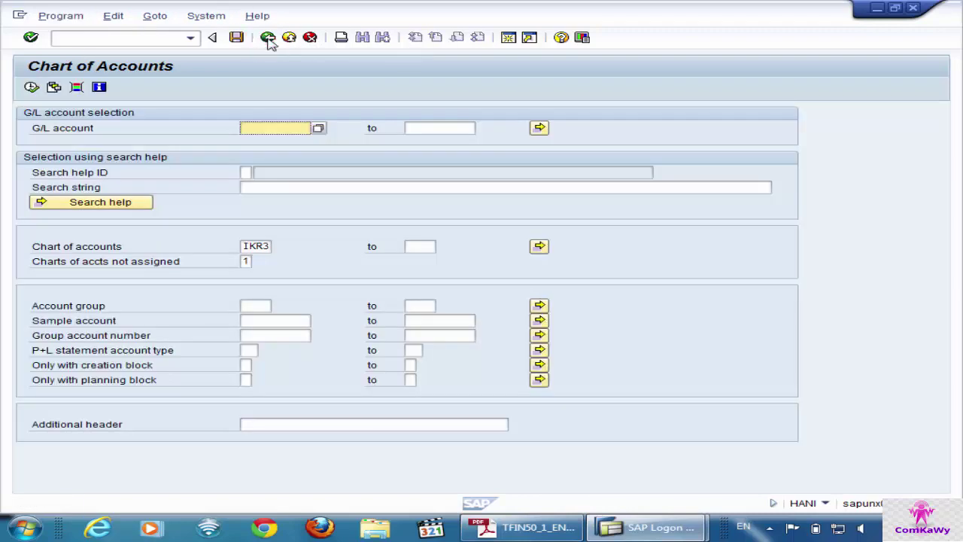
{"action": "left_click", "coordinate": [268, 38]}
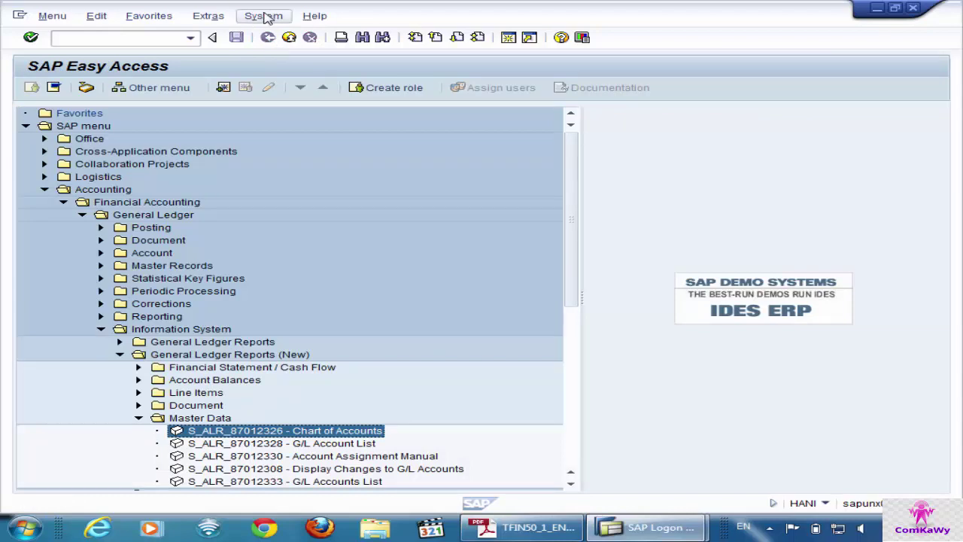
{"action": "left_click", "coordinate": [264, 15]}
{"action": "left_click", "coordinate": [275, 50]}
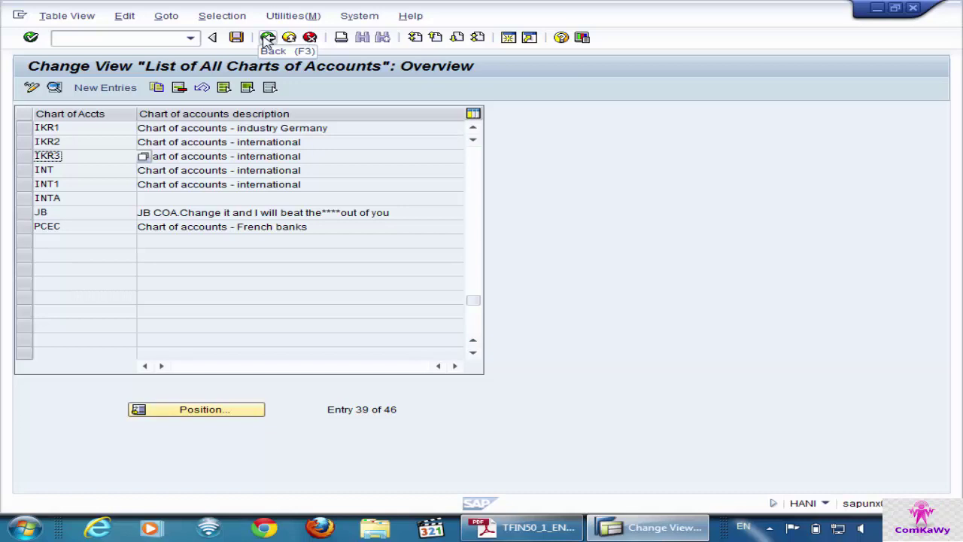
{"action": "left_click", "coordinate": [267, 37]}
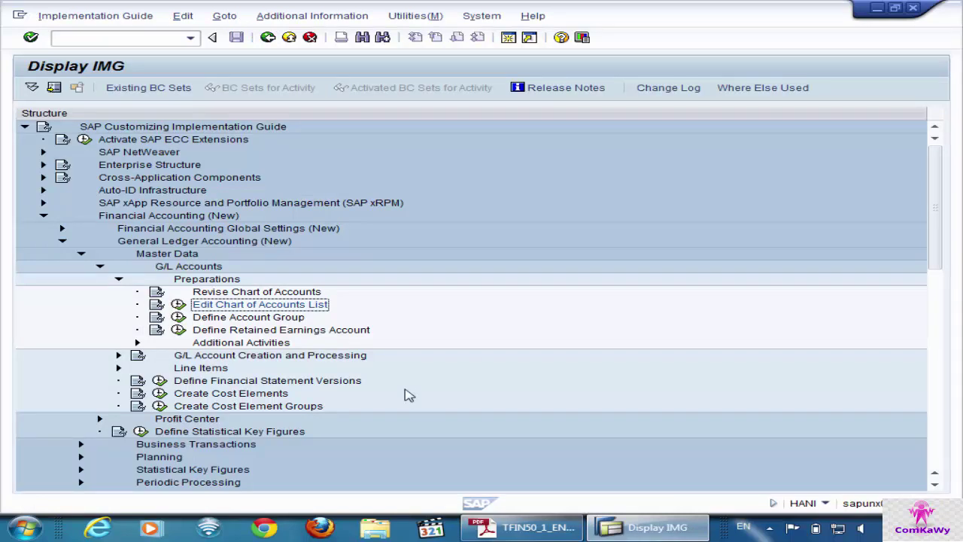
- Open Define Account Group under G/L Accounts Preparations and position the account groups list at chart of accounts IKR
{"action": "left_click", "coordinate": [269, 317]}
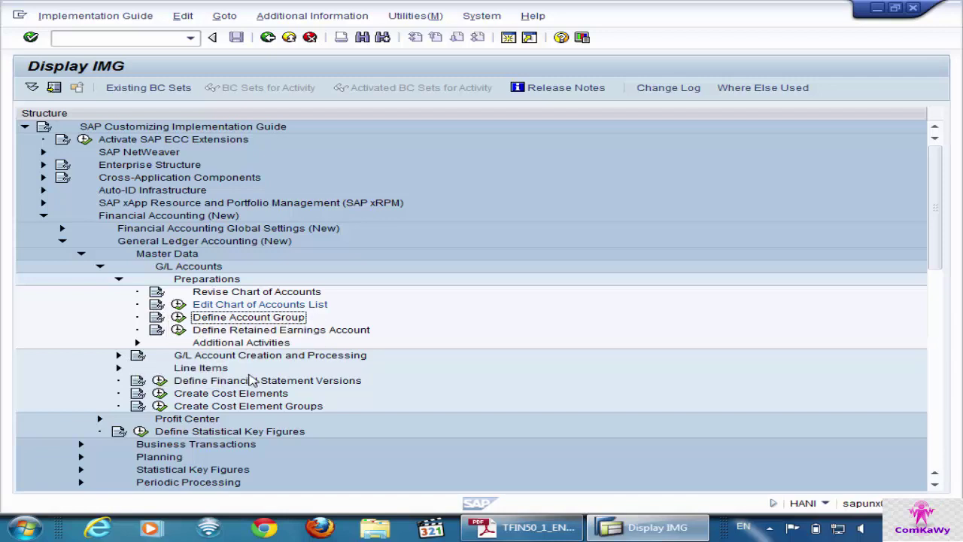
{"action": "left_click", "coordinate": [177, 317]}
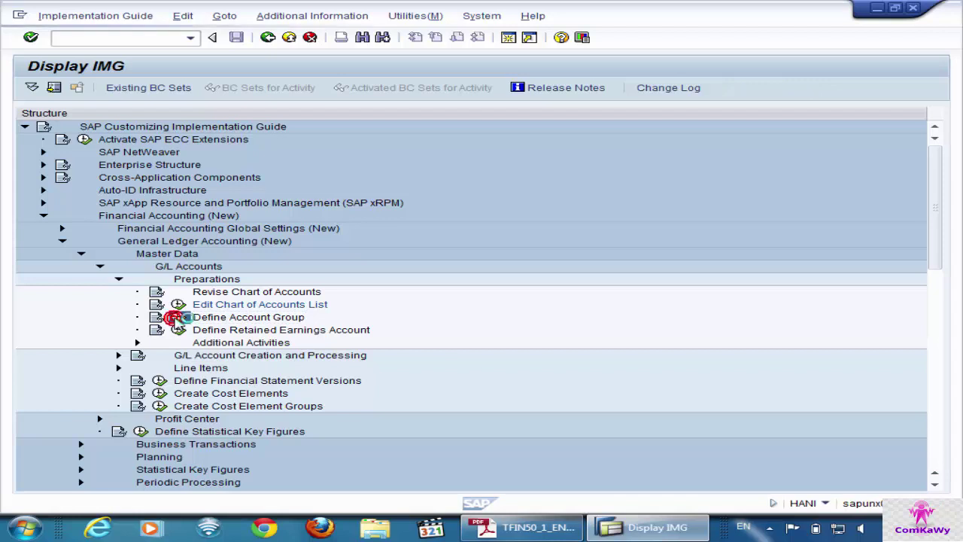
{"action": "left_click", "coordinate": [161, 486]}
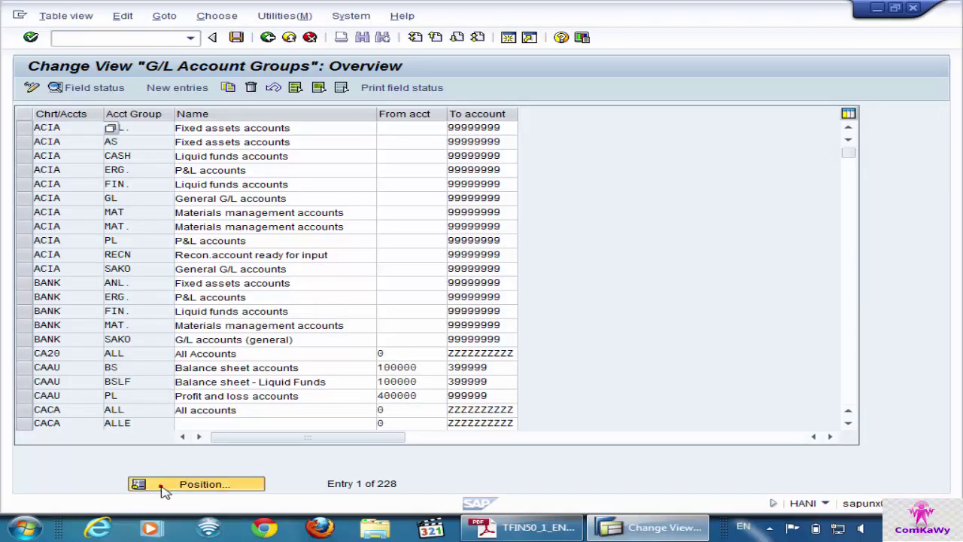
{"action": "type", "text": "I"}
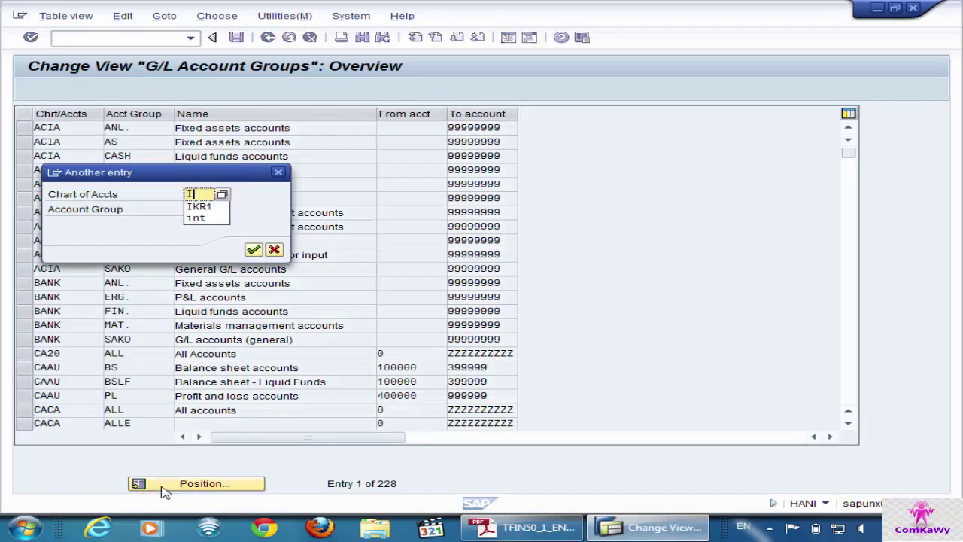
{"action": "type", "text": "KR"}
{"action": "key", "text": "Return"}
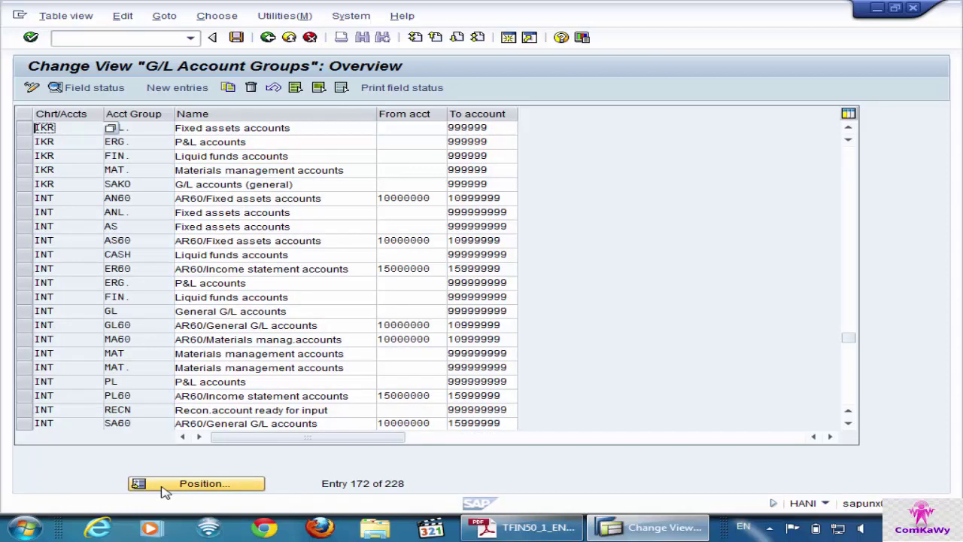
- Reposition the account groups list to look for the copied IKR charts, then reopen the list and return to the guide
{"action": "left_click", "coordinate": [154, 133]}
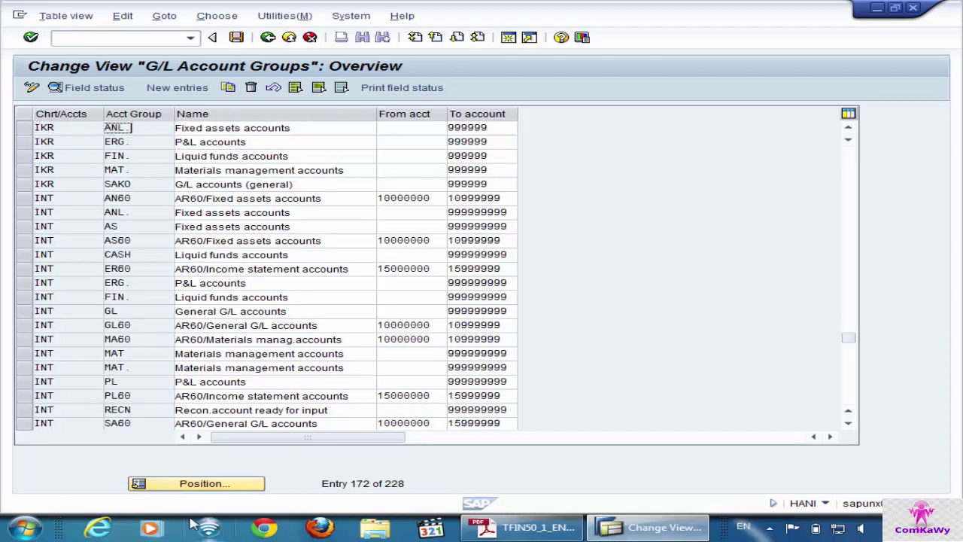
{"action": "left_click", "coordinate": [250, 485]}
{"action": "type", "text": "I"}
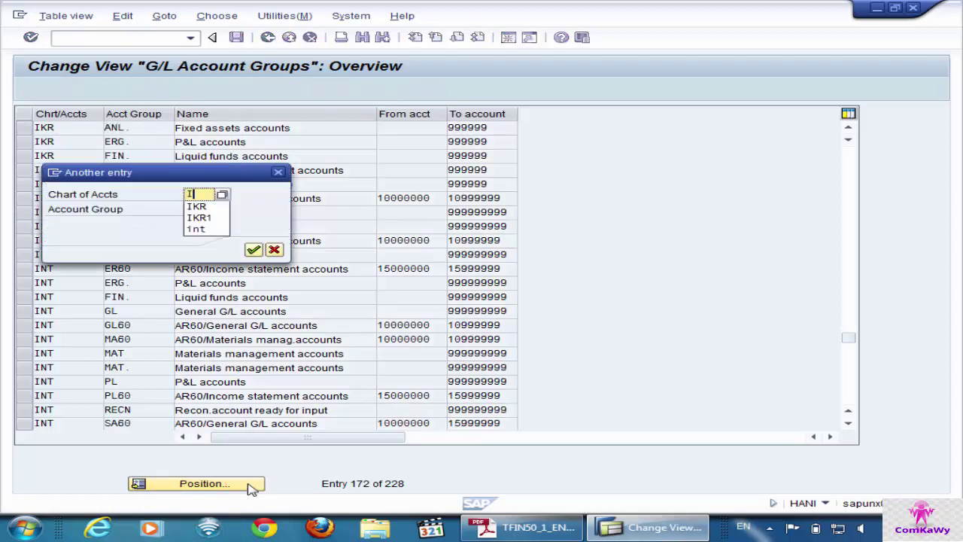
{"action": "type", "text": "KR"}
{"action": "key", "text": "Return"}
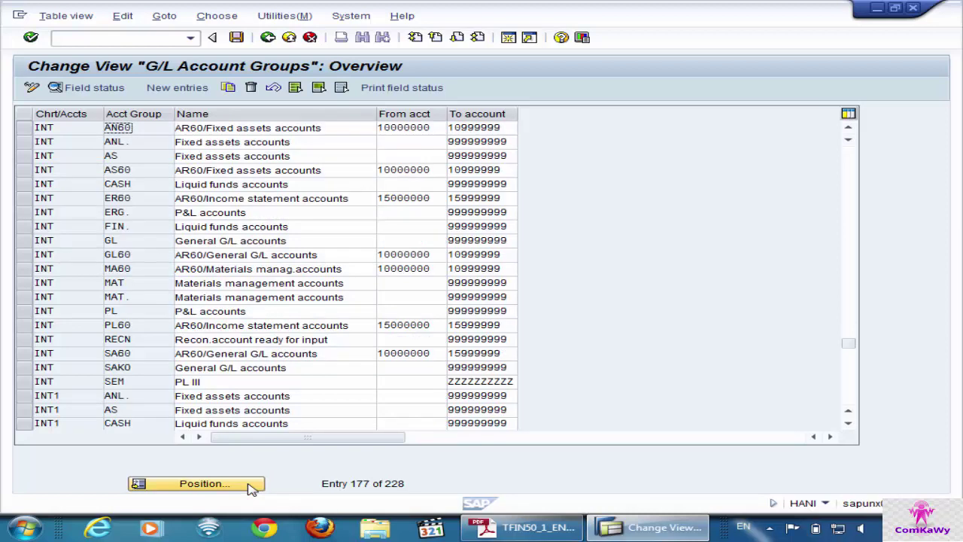
{"action": "left_click", "coordinate": [276, 41]}
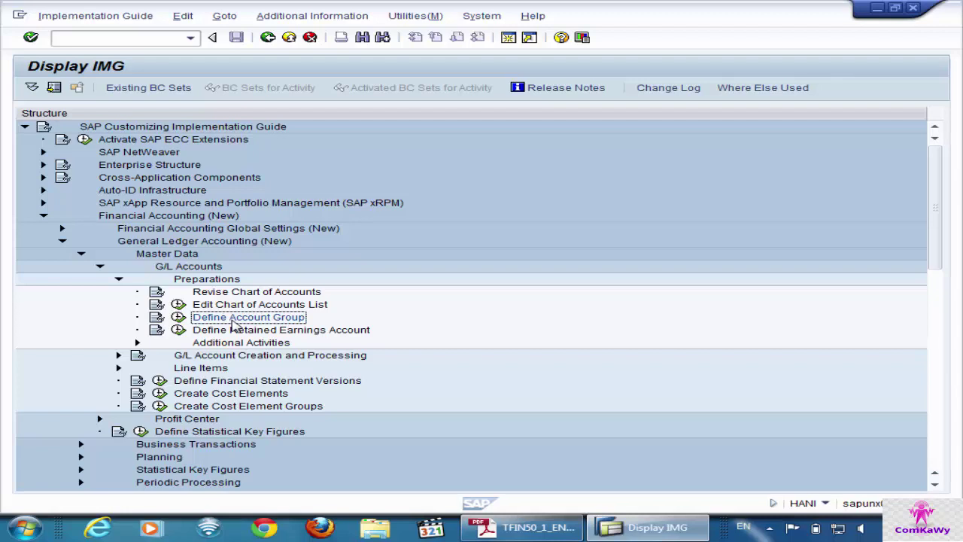
{"action": "left_click", "coordinate": [179, 317]}
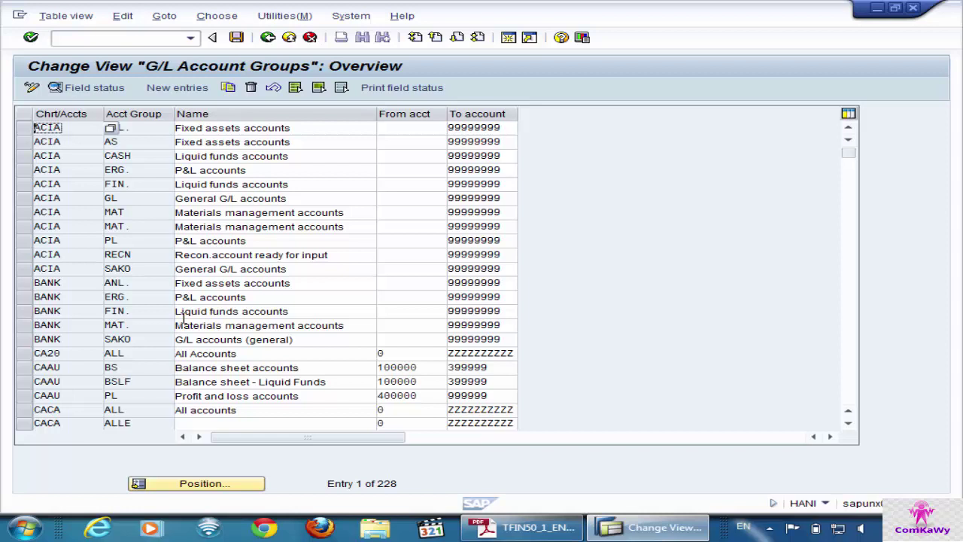
{"action": "left_click", "coordinate": [267, 37]}
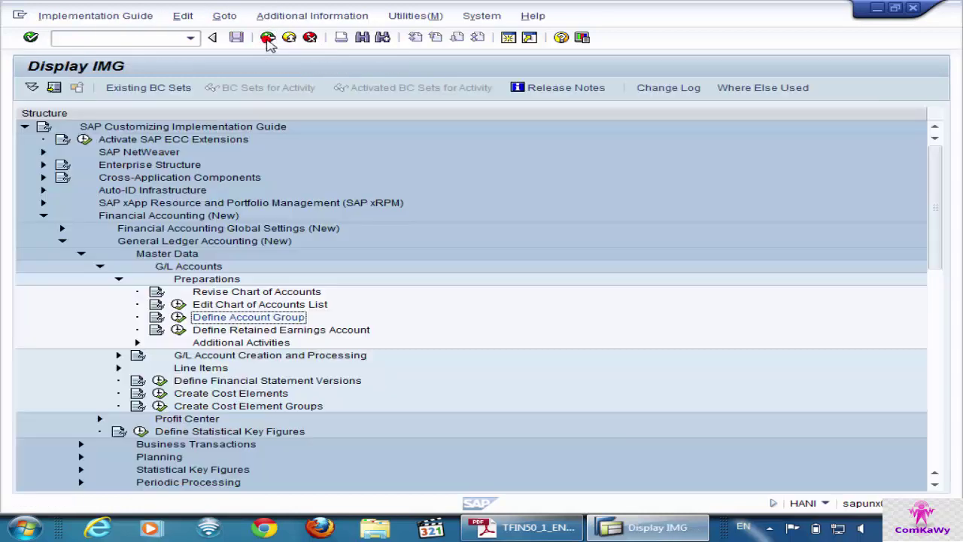
- In Edit Chart of Accounts List, start a new entry ABC with the description "Chart of accounts - ABC"
{"action": "left_click", "coordinate": [178, 304]}
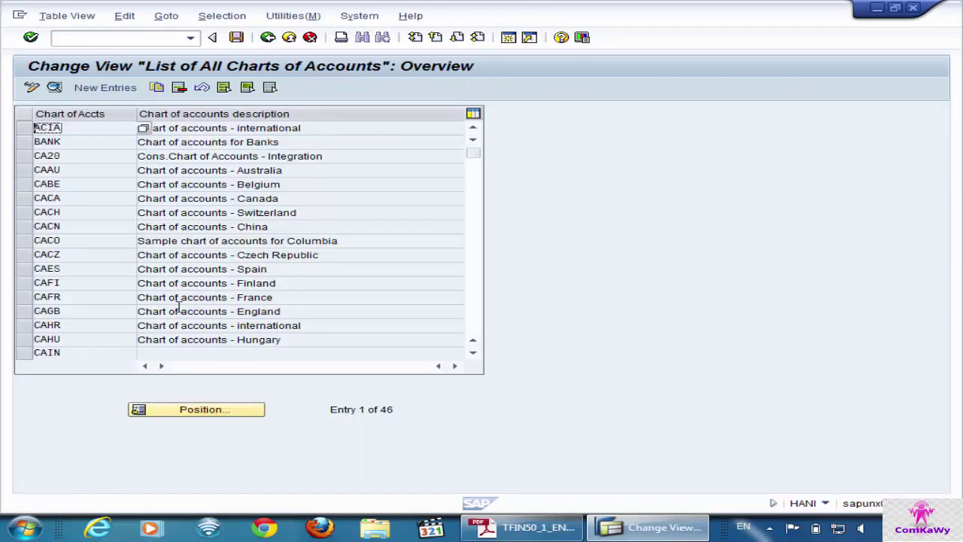
{"action": "left_click", "coordinate": [113, 88]}
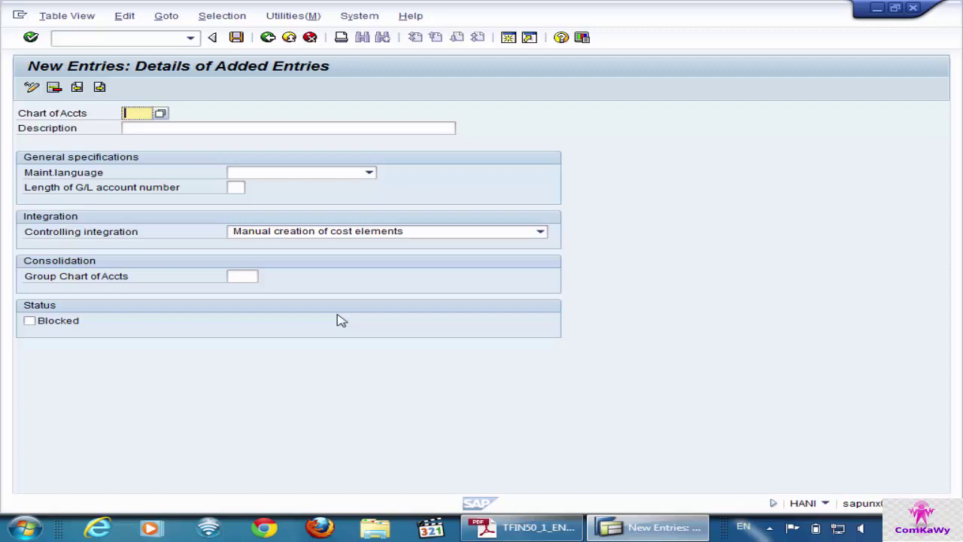
{"action": "type", "text": "ABC"}
{"action": "left_click", "coordinate": [276, 128]}
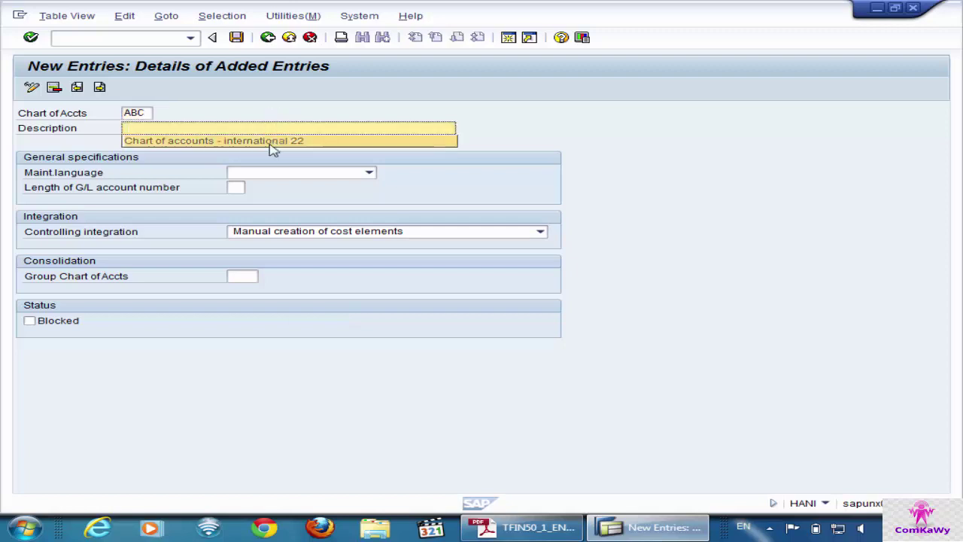
{"action": "left_click", "coordinate": [271, 141]}
{"action": "key", "text": "BackSpace"}
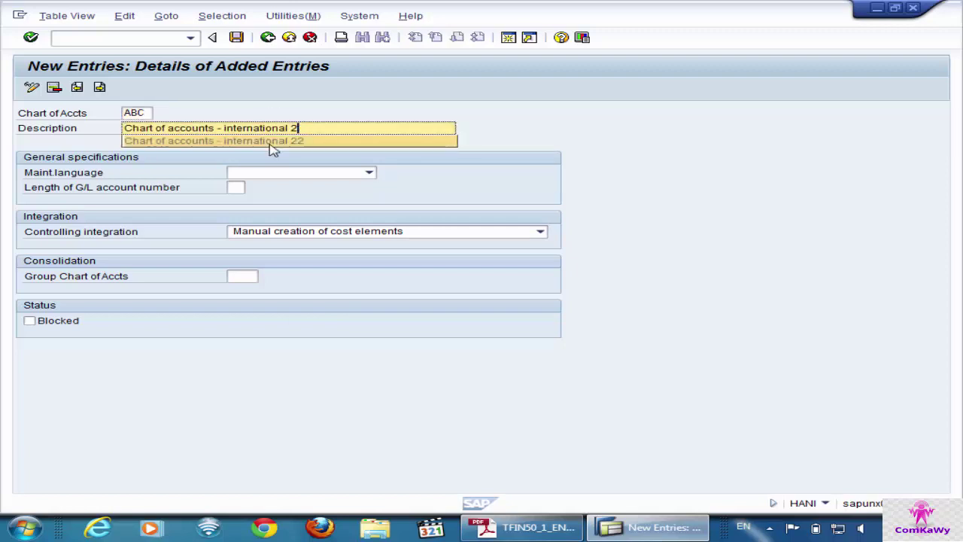
{"action": "key", "text": "BackSpace"}
{"action": "key", "text": "BackSpace"}
{"action": "key", "text": "BackSpace"}
{"action": "key", "text": "BackSpace"}
{"action": "key", "text": "BackSpace"}
{"action": "key", "text": "BackSpace"}
{"action": "key", "text": "BackSpace"}
{"action": "key", "text": "BackSpace"}
{"action": "key", "text": "BackSpace"}
{"action": "key", "text": "BackSpace"}
{"action": "key", "text": "BackSpace"}
{"action": "key", "text": "BackSpace"}
{"action": "key", "text": "BackSpace"}
{"action": "key", "text": "BackSpace"}
{"action": "key", "text": "BackSpace"}
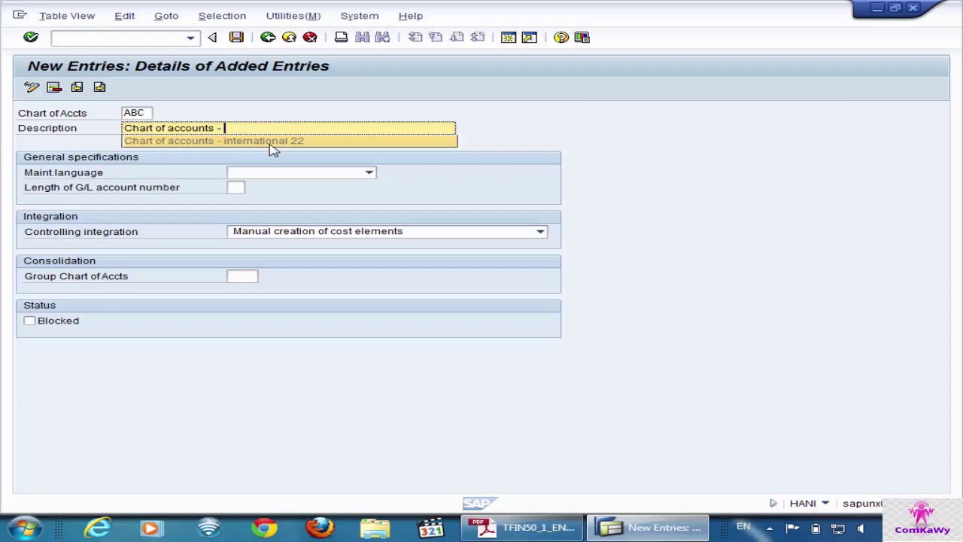
{"action": "type", "text": "ABC"}
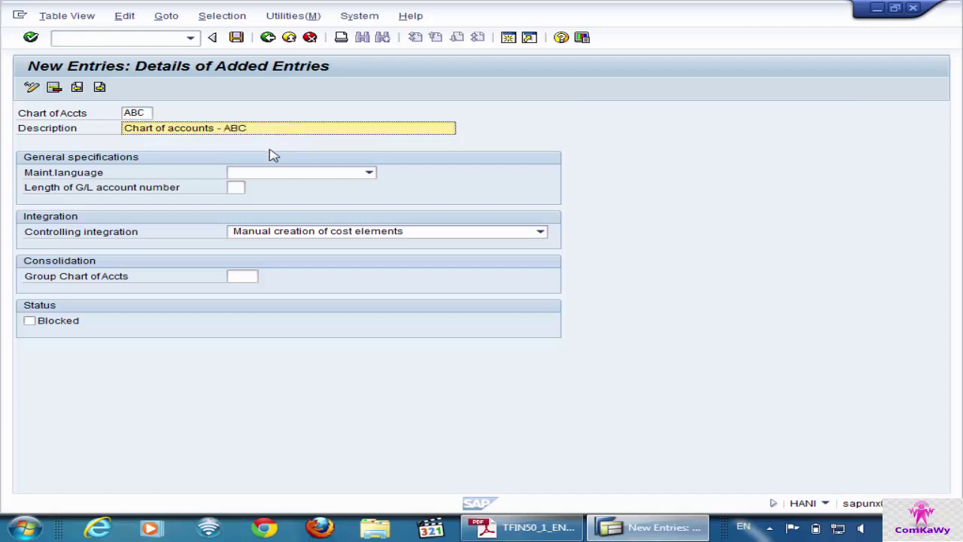
- Set chart ABC's maintenance language to EN English and G/L account number length to 10, and save it under the proposed customizing request
{"action": "left_click", "coordinate": [277, 172]}
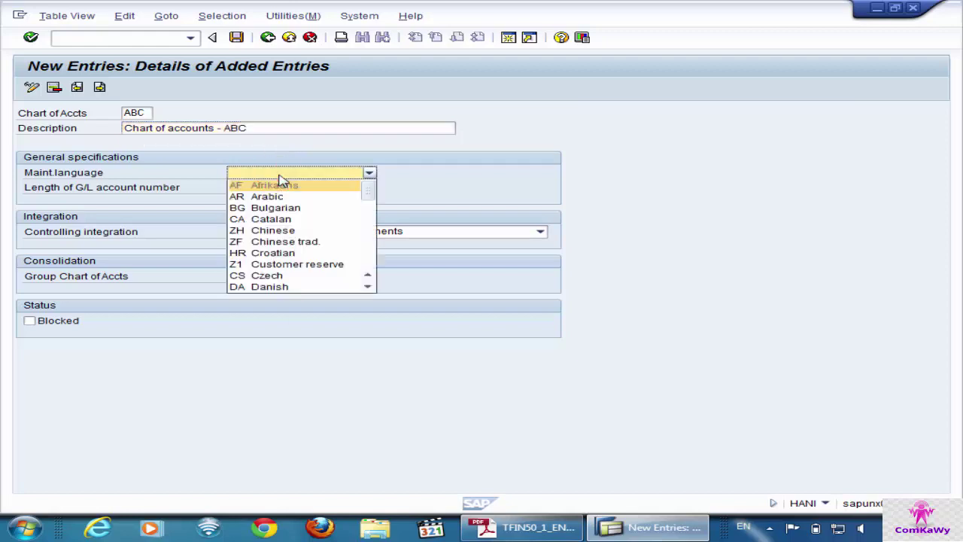
{"action": "key", "text": "e"}
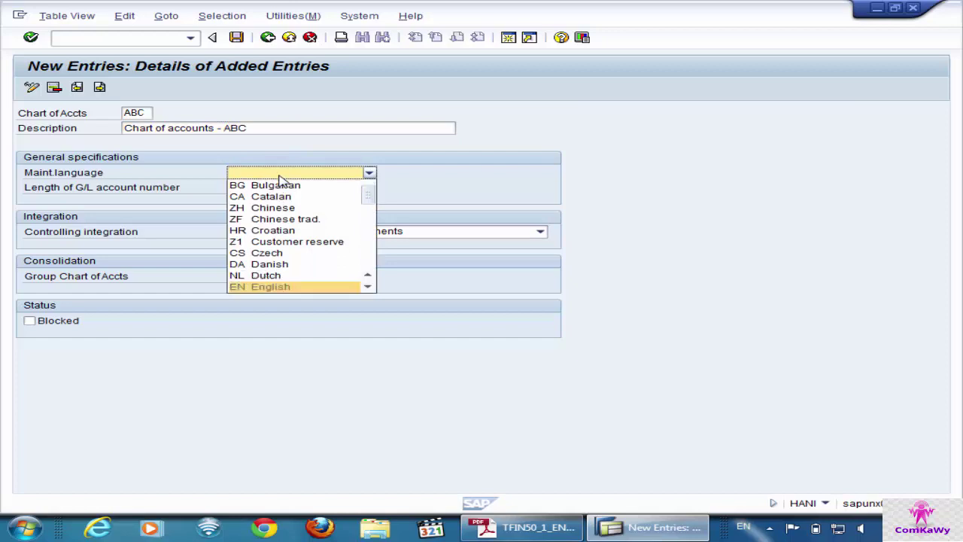
{"action": "key", "text": "Return"}
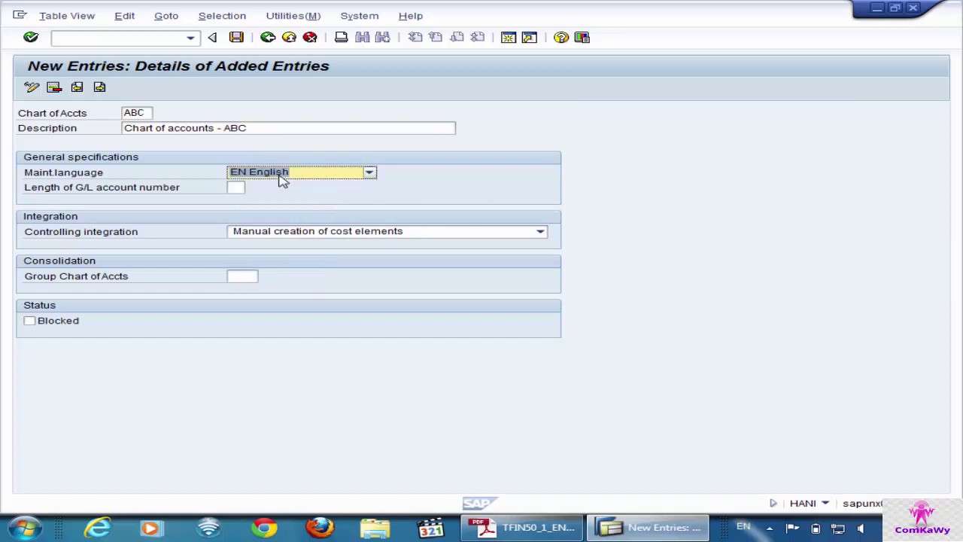
{"action": "left_click", "coordinate": [234, 189]}
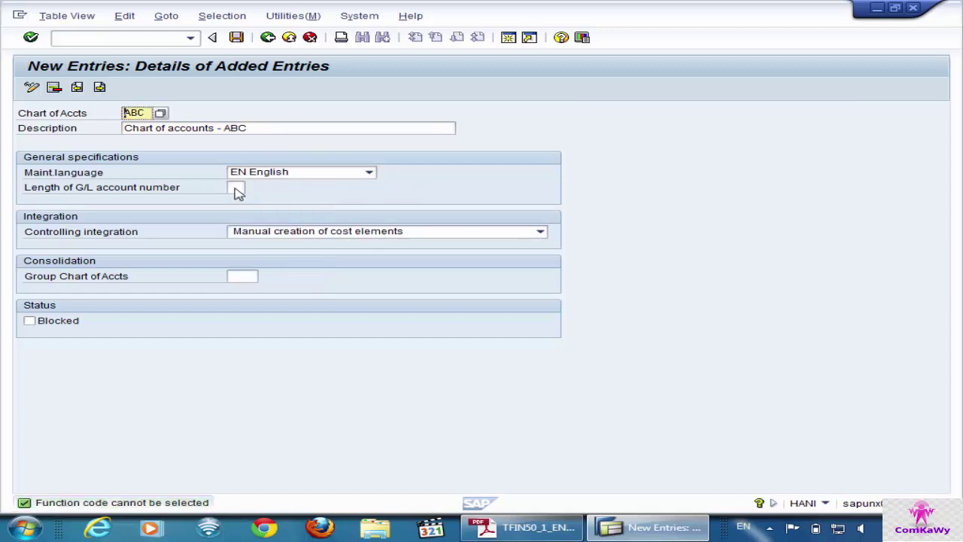
{"action": "type", "text": "10"}
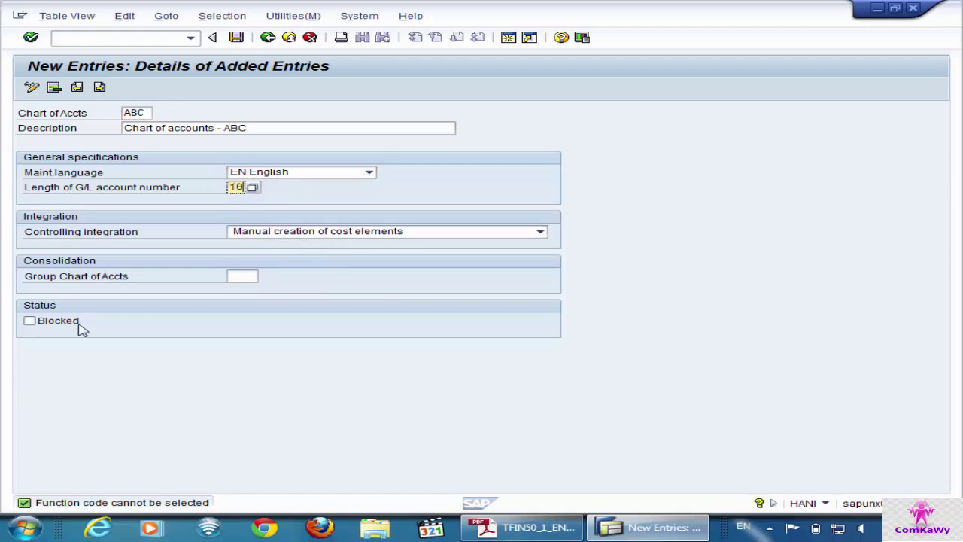
{"action": "left_click", "coordinate": [236, 37]}
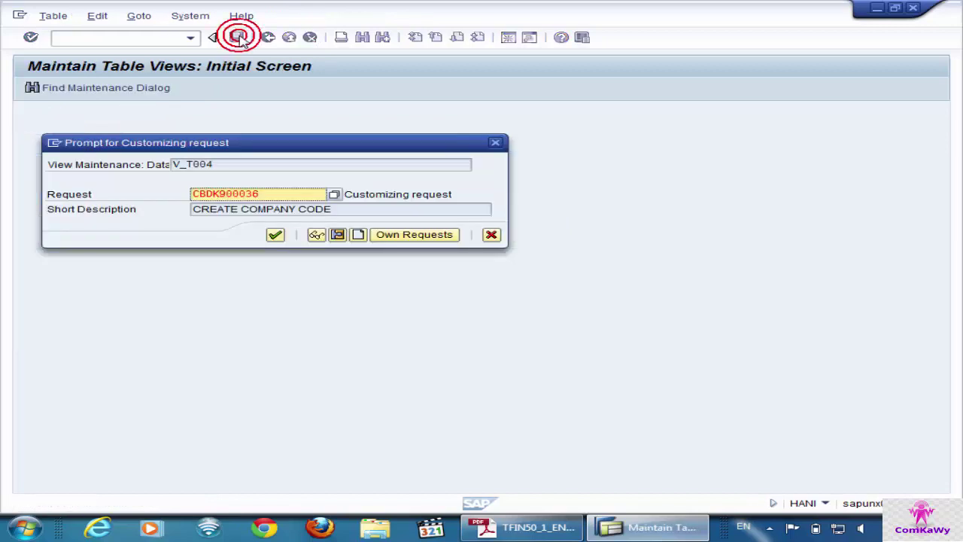
{"action": "left_click", "coordinate": [275, 235]}
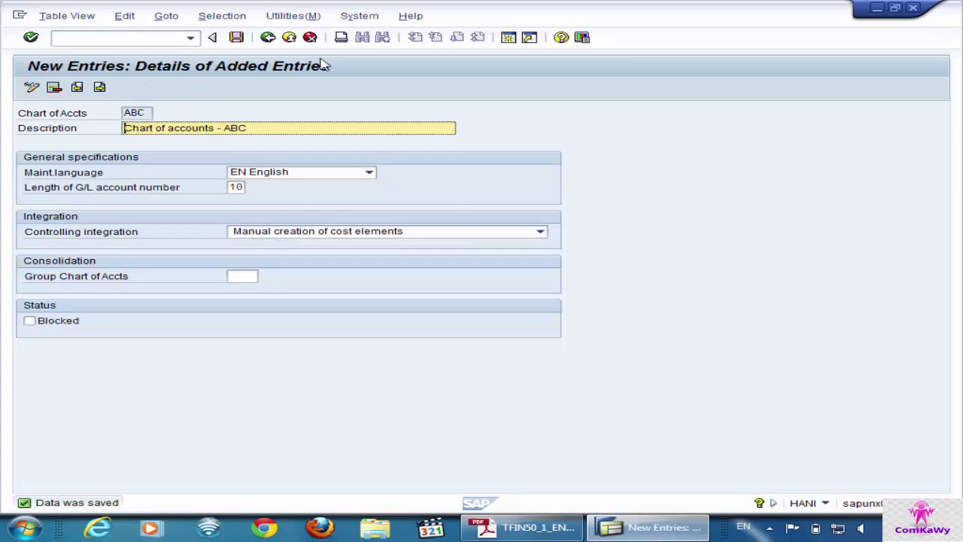
- Check the details of chart of accounts ABC from the full list, then return to the implementation guide
{"action": "left_click", "coordinate": [268, 37]}
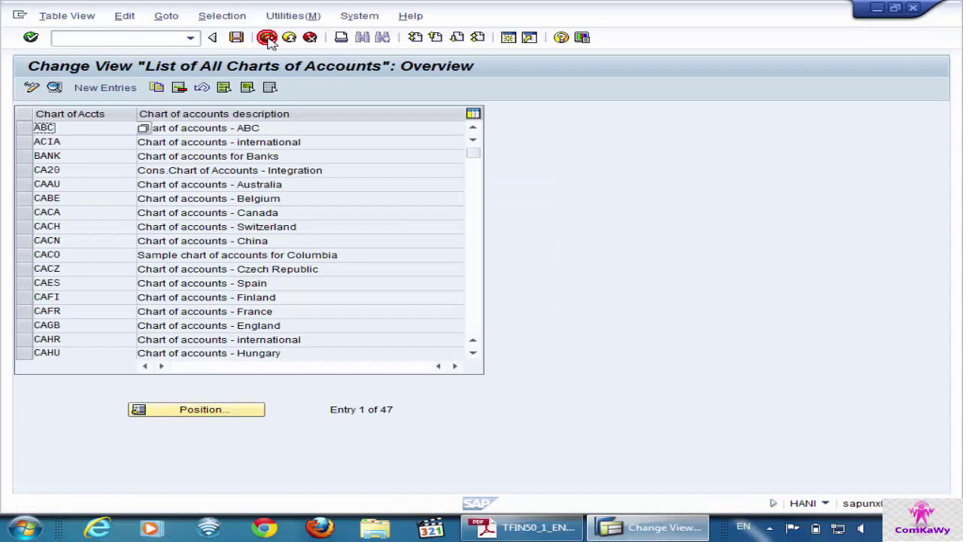
{"action": "double_click", "coordinate": [54, 129]}
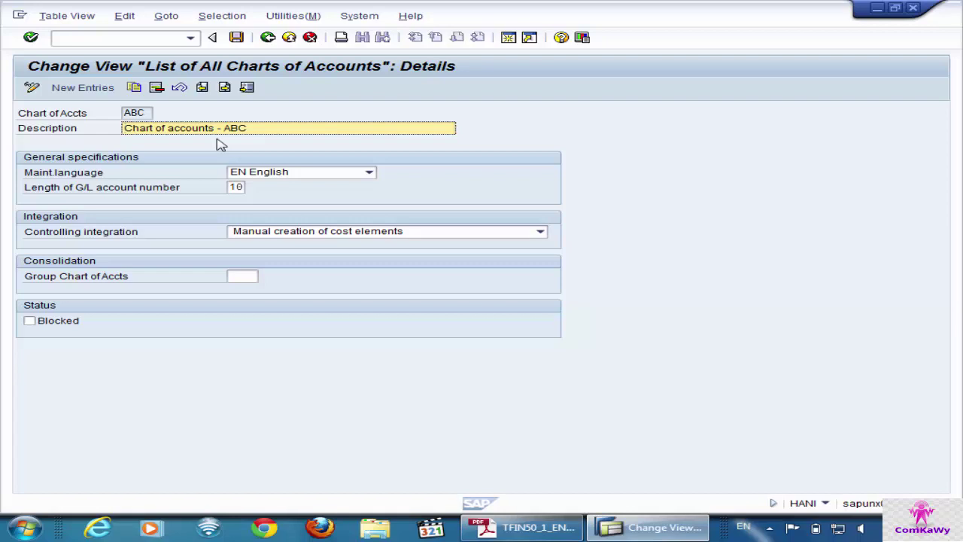
{"action": "left_click", "coordinate": [269, 39]}
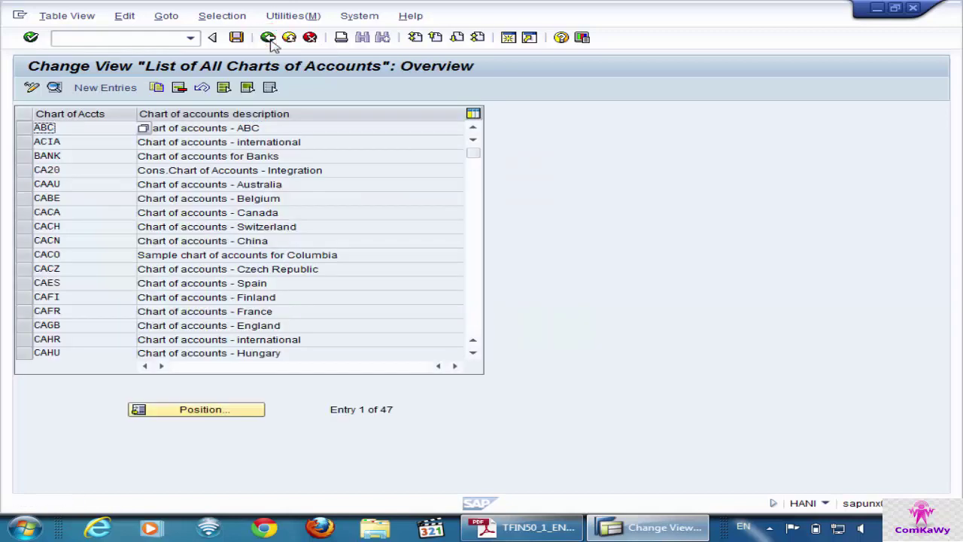
{"action": "left_click", "coordinate": [268, 38]}
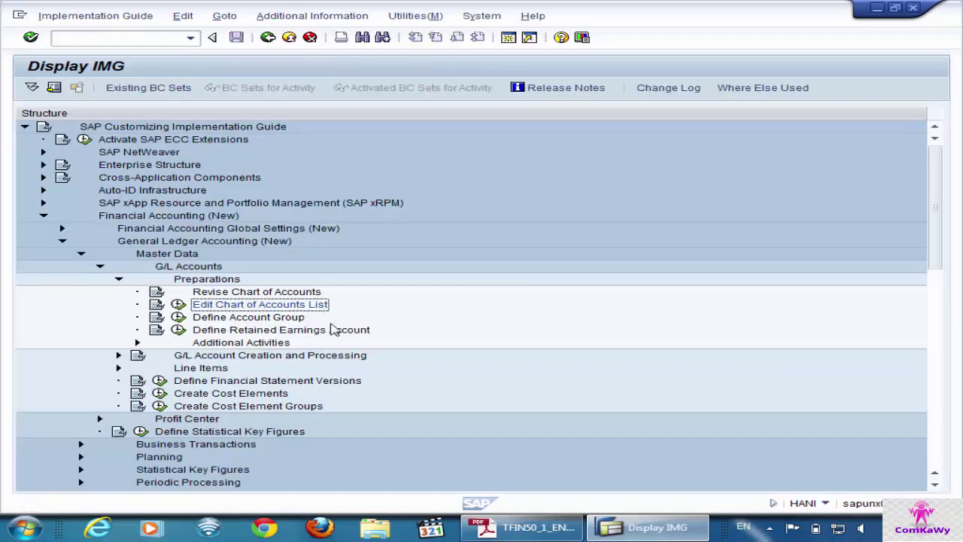
- Open Define Account Group again and position the account groups list at chart of accounts ACIA
{"action": "left_click", "coordinate": [177, 317]}
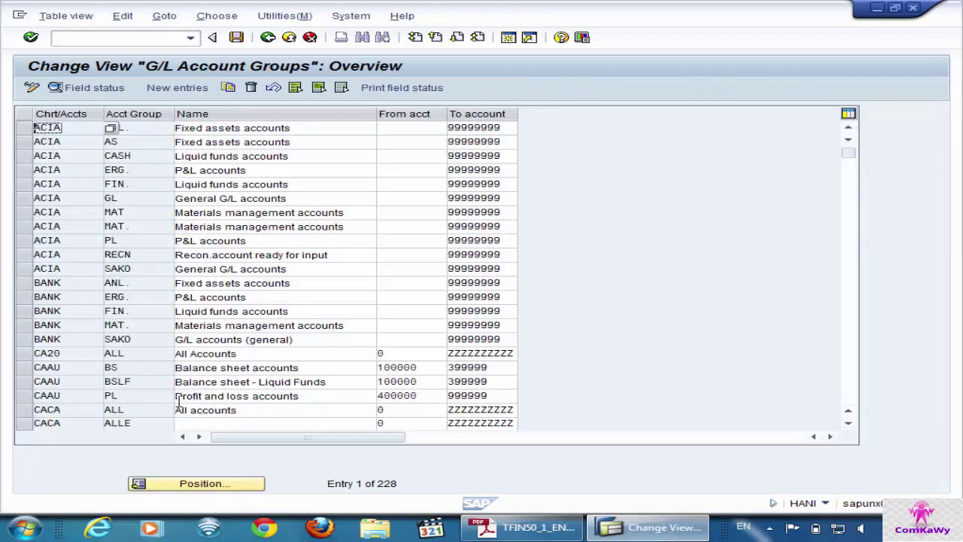
{"action": "left_click", "coordinate": [199, 486]}
{"action": "type", "text": "A"}
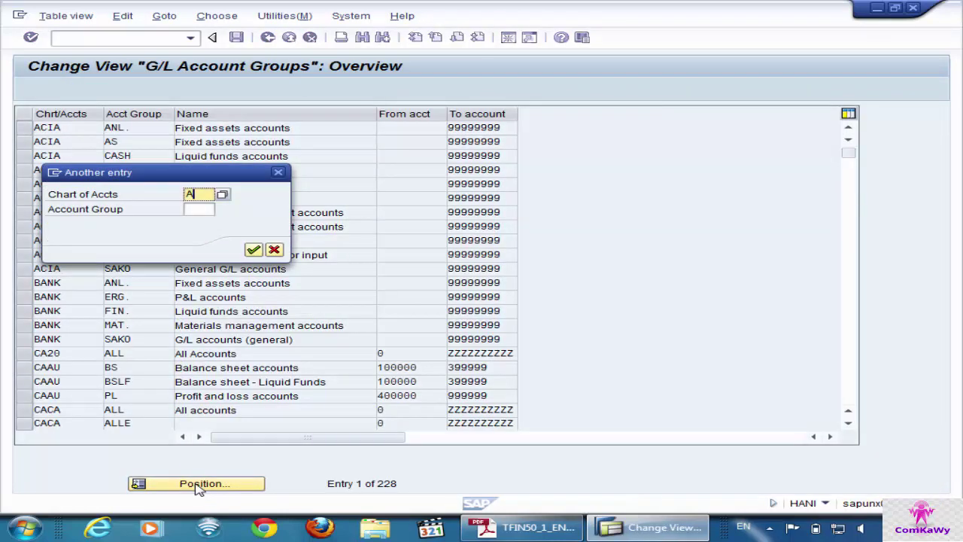
{"action": "type", "text": "CIA"}
{"action": "key", "text": "Return"}
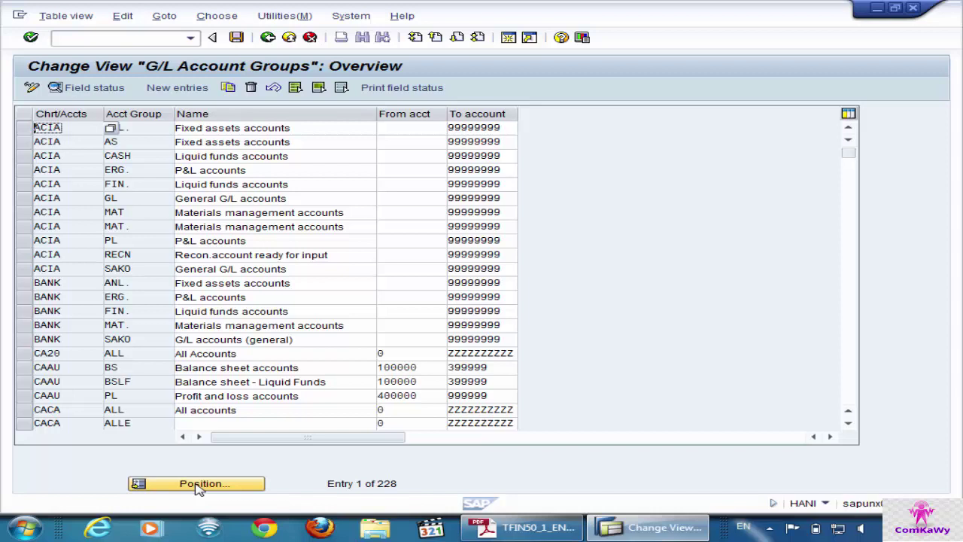
- Start new account group entries with group GR01 for chart of accounts ABC, named GROUP1
{"action": "left_click", "coordinate": [177, 88]}
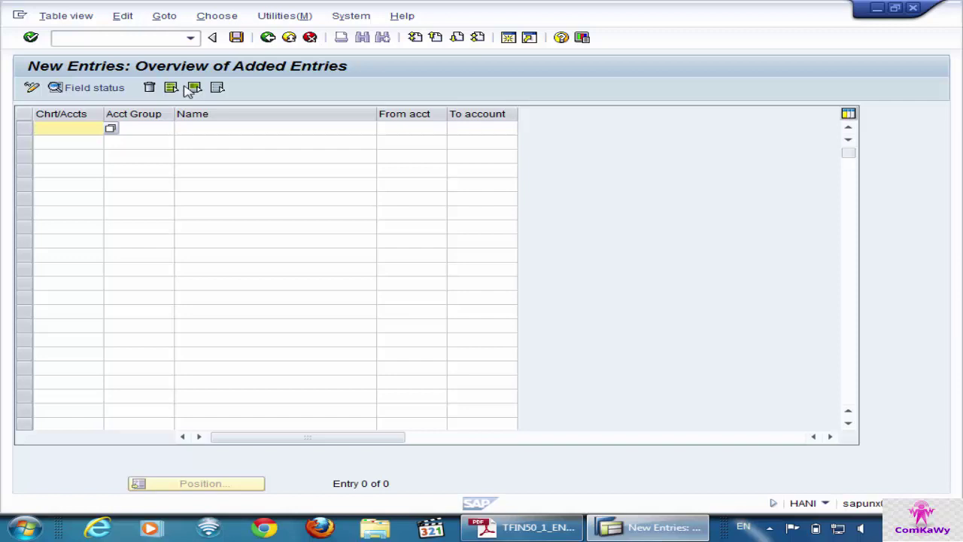
{"action": "type", "text": "ABC"}
{"action": "left_click", "coordinate": [143, 128]}
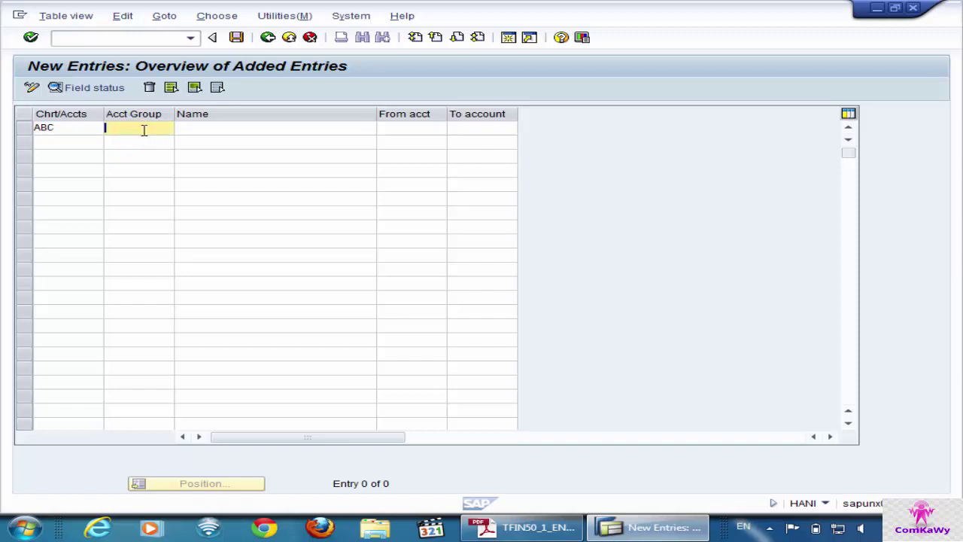
{"action": "type", "text": "GROU"}
{"action": "key", "text": "BackSpace"}
{"action": "key", "text": "BackSpace"}
{"action": "type", "text": "1"}
{"action": "key", "text": "BackSpace"}
{"action": "type", "text": "01"}
{"action": "left_click", "coordinate": [204, 130]}
{"action": "type", "text": "GROU"}
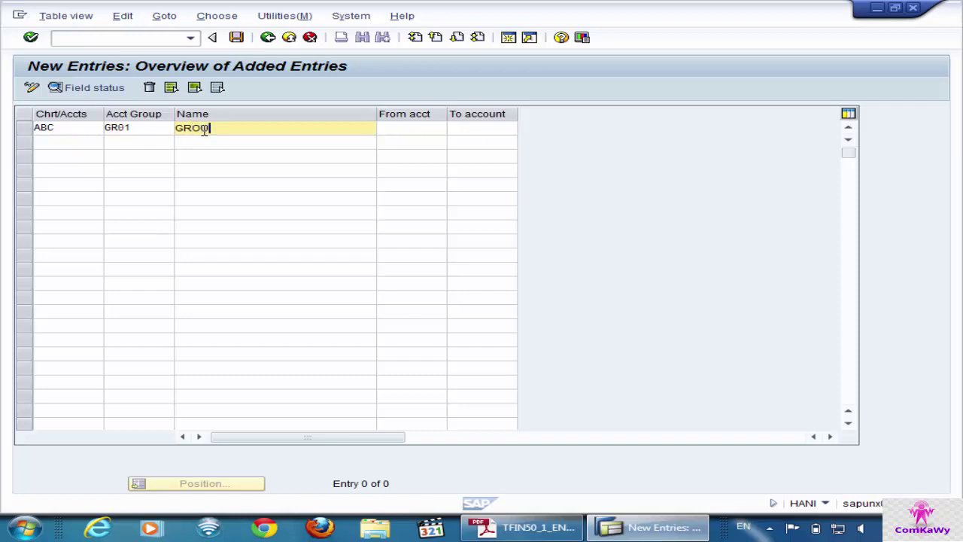
{"action": "type", "text": "P1"}
- Set group GR01's account range from 1000 to 2000 and confirm the row
{"action": "left_click", "coordinate": [408, 130]}
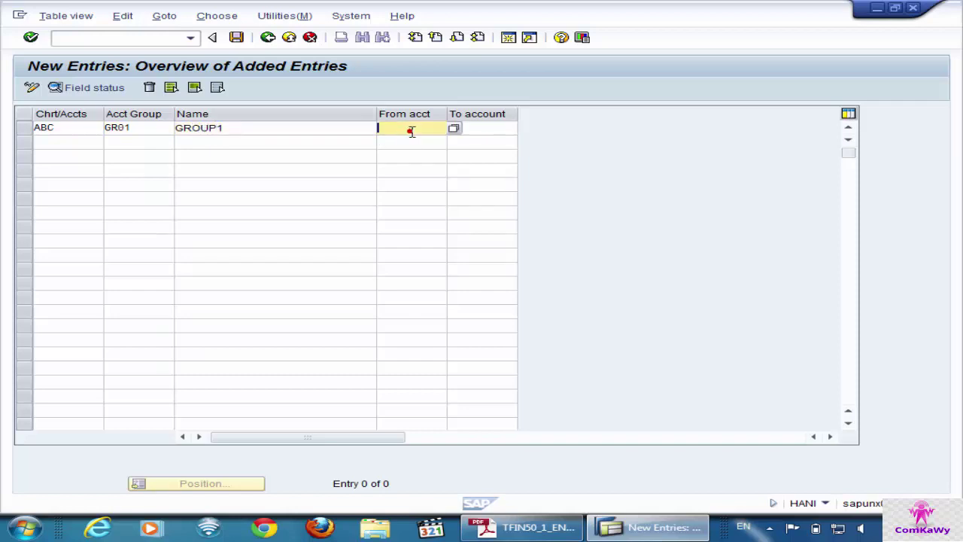
{"action": "left_click", "coordinate": [490, 130]}
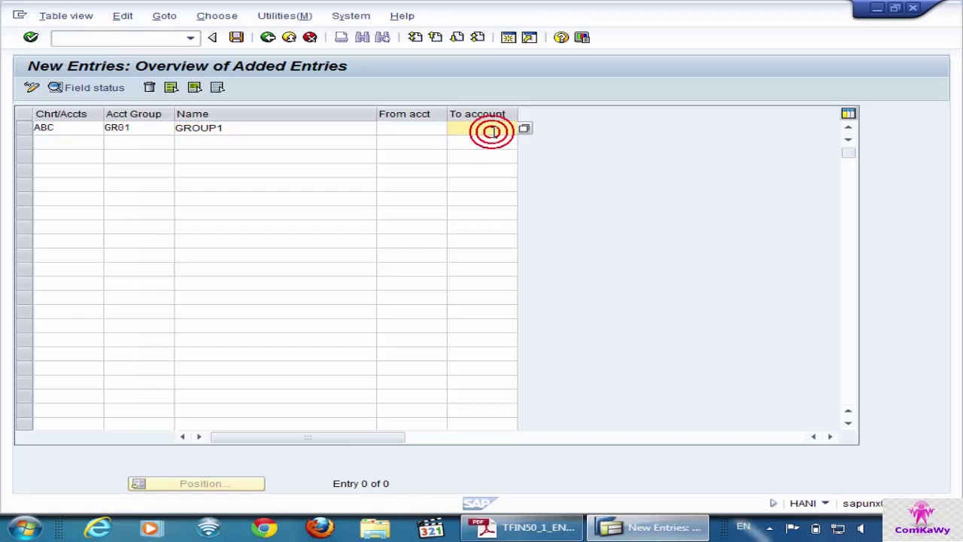
{"action": "left_click", "coordinate": [419, 131]}
{"action": "type", "text": "100"}
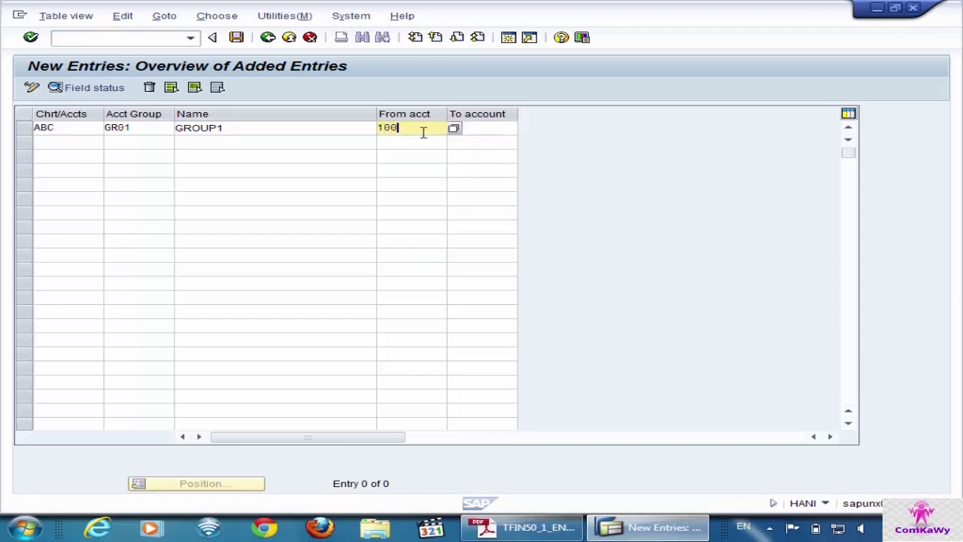
{"action": "type", "text": "0"}
{"action": "left_click", "coordinate": [510, 128]}
{"action": "type", "text": "2"}
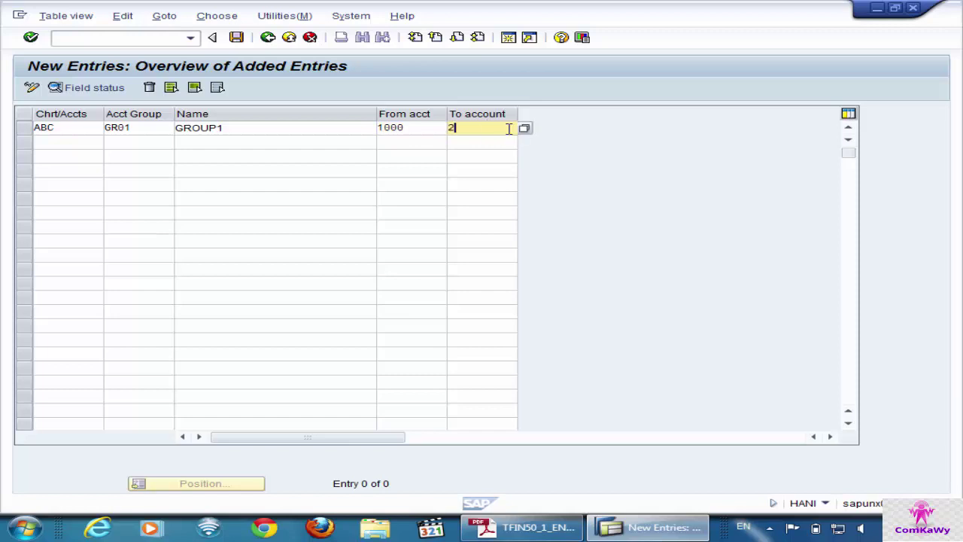
{"action": "type", "text": "000"}
{"action": "key", "text": "Return"}
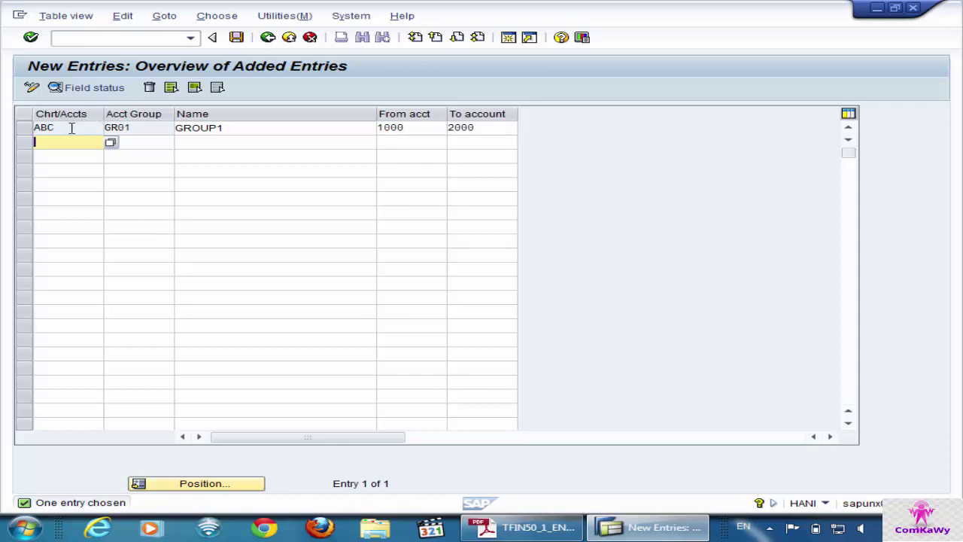
- Add a second row for chart ABC with account group GR02, using GROUP as the name
{"action": "type", "text": "ABC"}
{"action": "left_click", "coordinate": [132, 140]}
{"action": "type", "text": "GR02"}
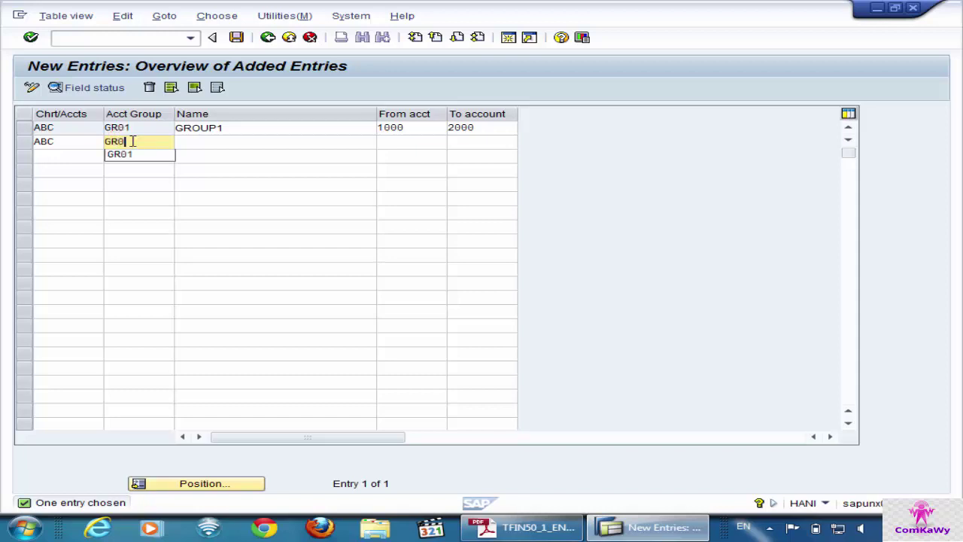
{"action": "left_click", "coordinate": [197, 144]}
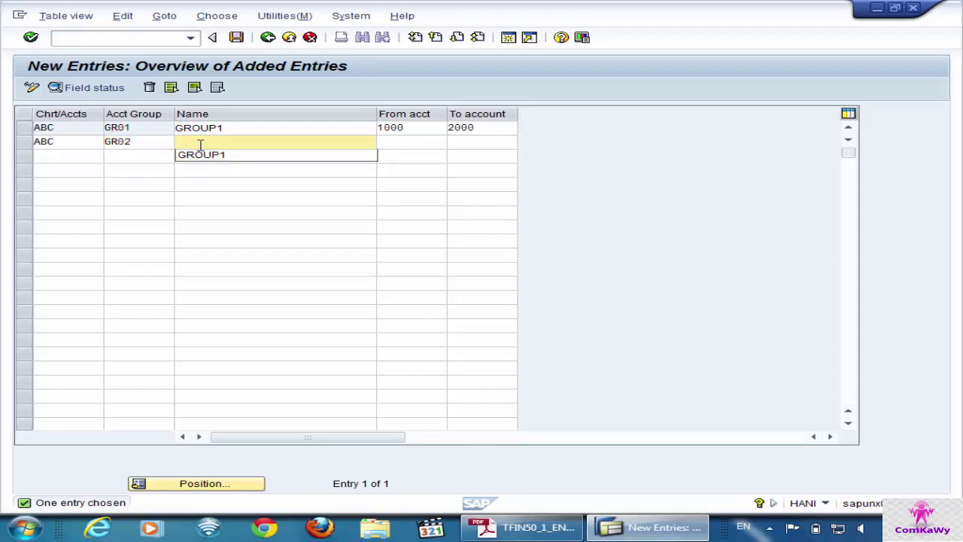
{"action": "key", "text": "Down"}
{"action": "key", "text": "Return"}
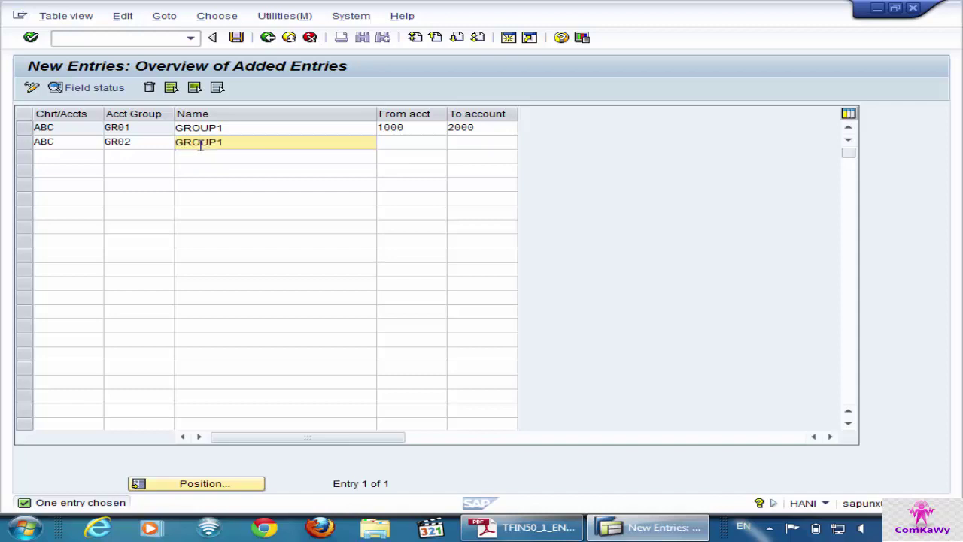
{"action": "key", "text": "BackSpace"}
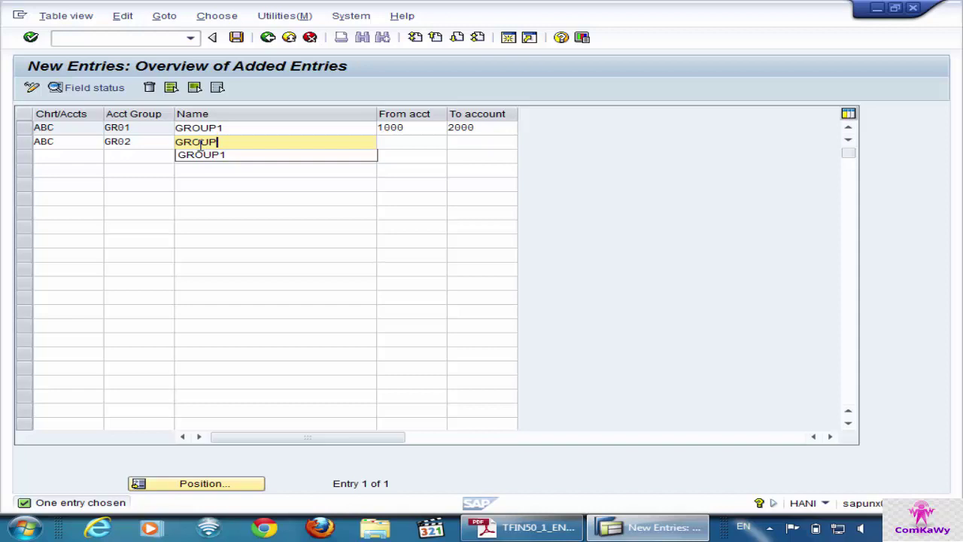
- Rename group GR01 to Assets and group GR02 to Material
{"action": "left_click", "coordinate": [244, 128]}
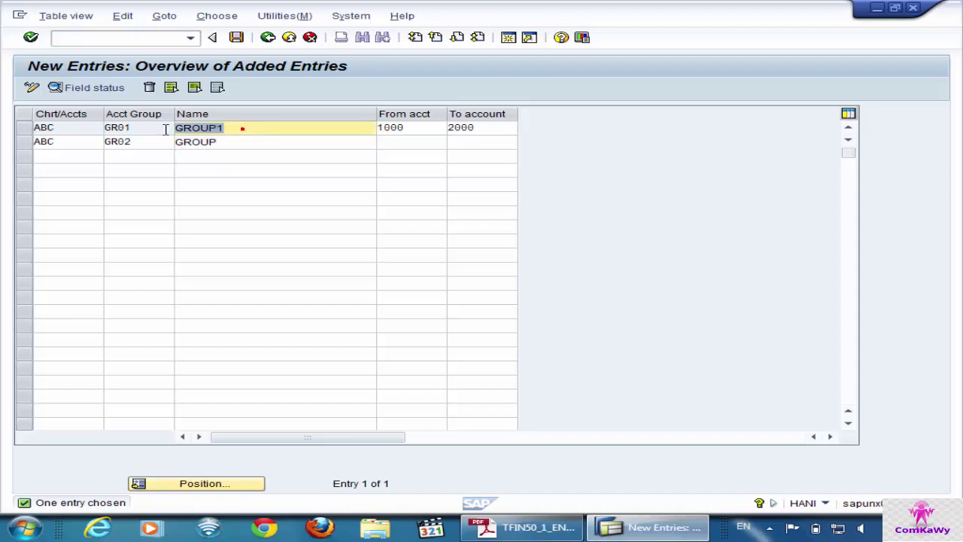
{"action": "type", "text": "Asse"}
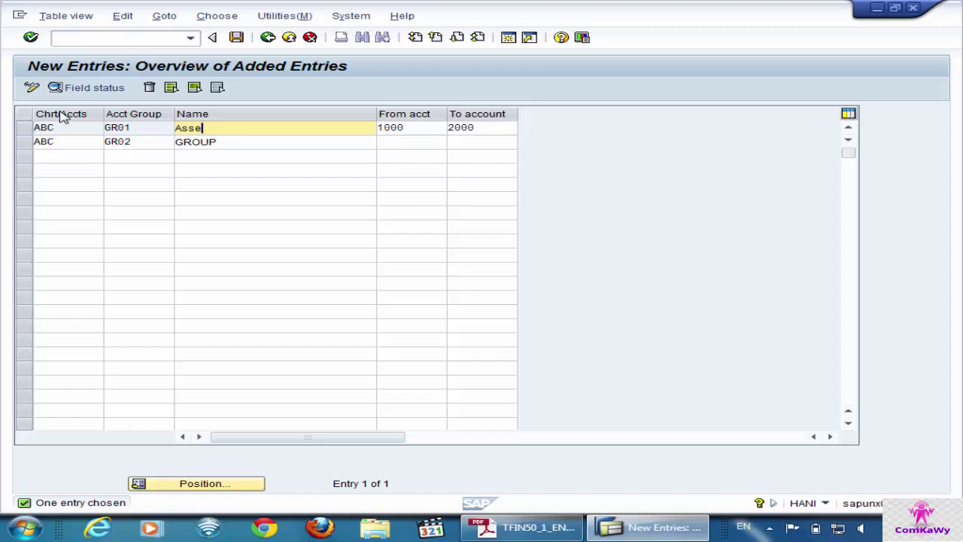
{"action": "type", "text": "ts"}
{"action": "left_click", "coordinate": [228, 143]}
{"action": "type", "text": "Material"}
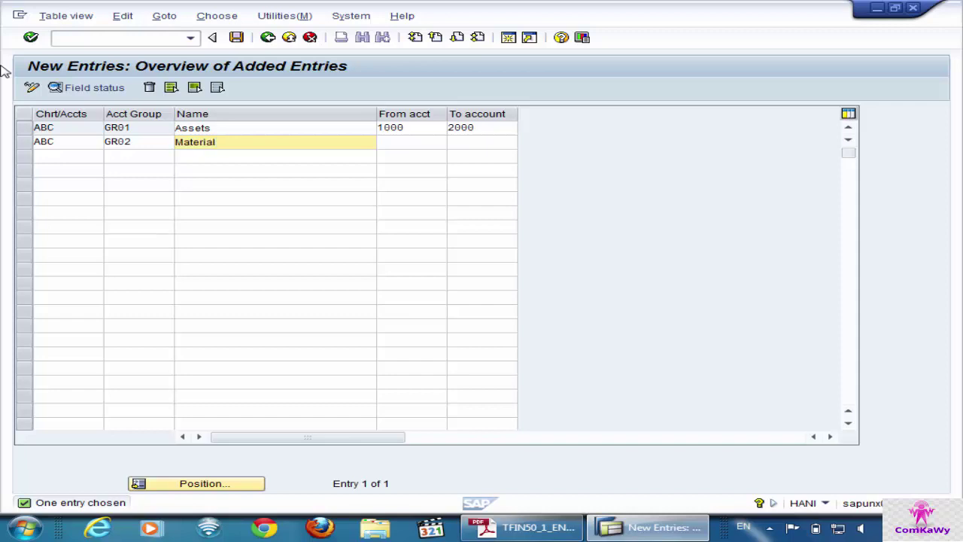
- Set the Material group's account range from 3000 to 4000 and confirm the row
{"action": "left_click", "coordinate": [434, 146]}
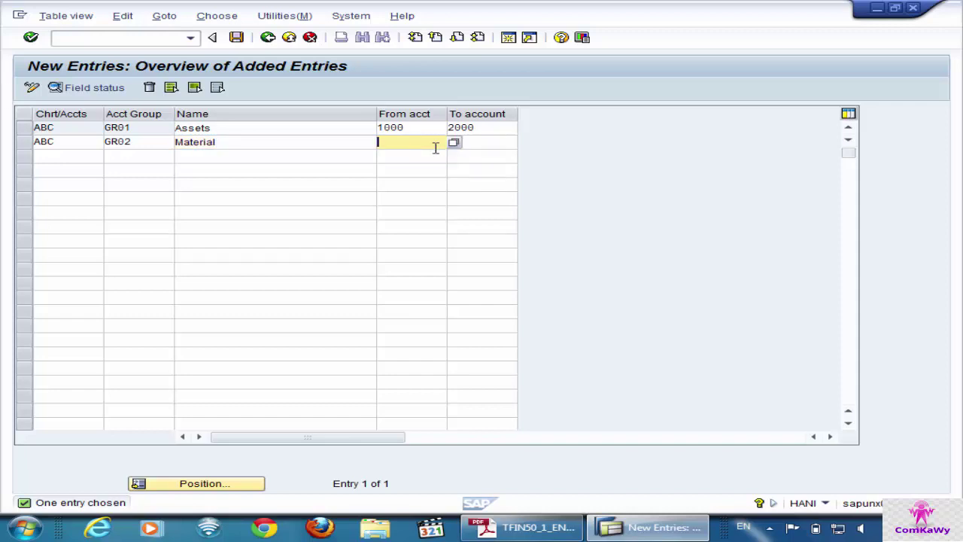
{"action": "type", "text": "3000"}
{"action": "left_click", "coordinate": [474, 147]}
{"action": "type", "text": "4000"}
{"action": "key", "text": "Return"}
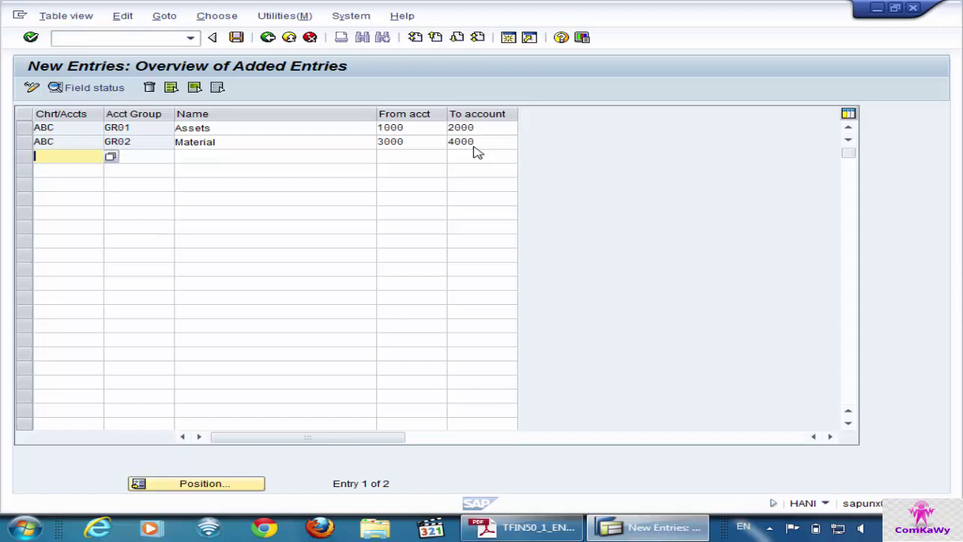
- Add a third row for chart ABC with account group GR03, named "expeses"
{"action": "type", "text": "abc"}
{"action": "left_click", "coordinate": [90, 170]}
{"action": "left_click", "coordinate": [142, 160]}
{"action": "type", "text": "gr03"}
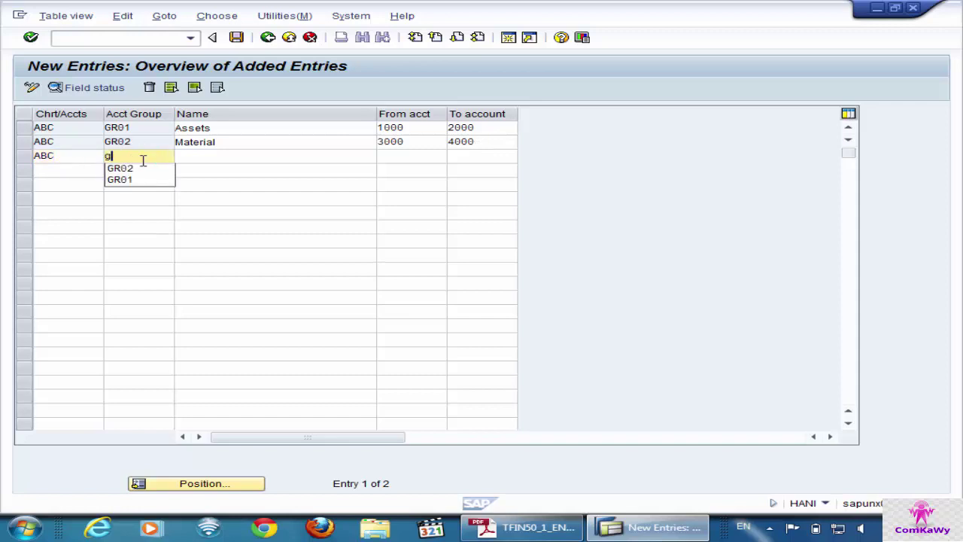
{"action": "left_click", "coordinate": [216, 154]}
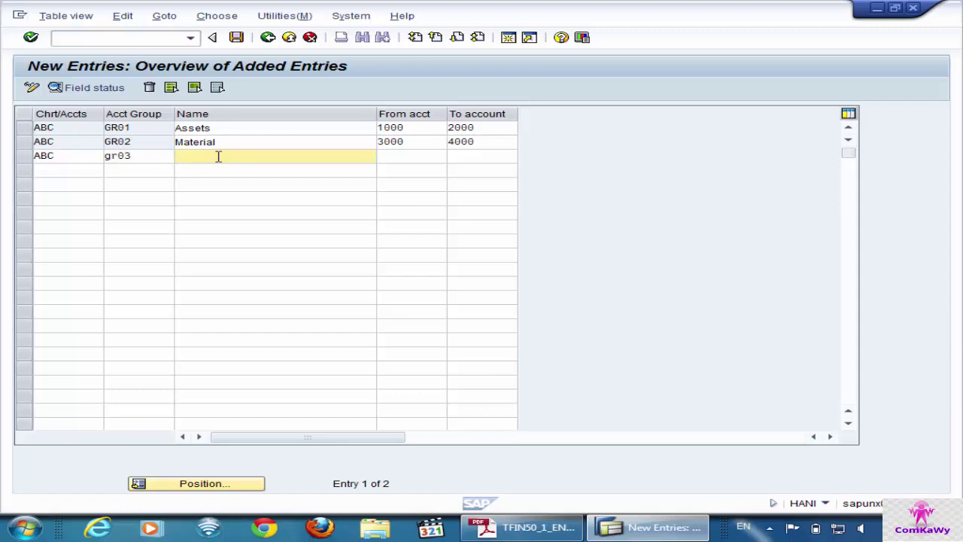
{"action": "type", "text": "expeses"}
- Set group GR03's account range from 3100 to 3500 and confirm the row
{"action": "left_click", "coordinate": [417, 166]}
{"action": "left_click", "coordinate": [418, 157]}
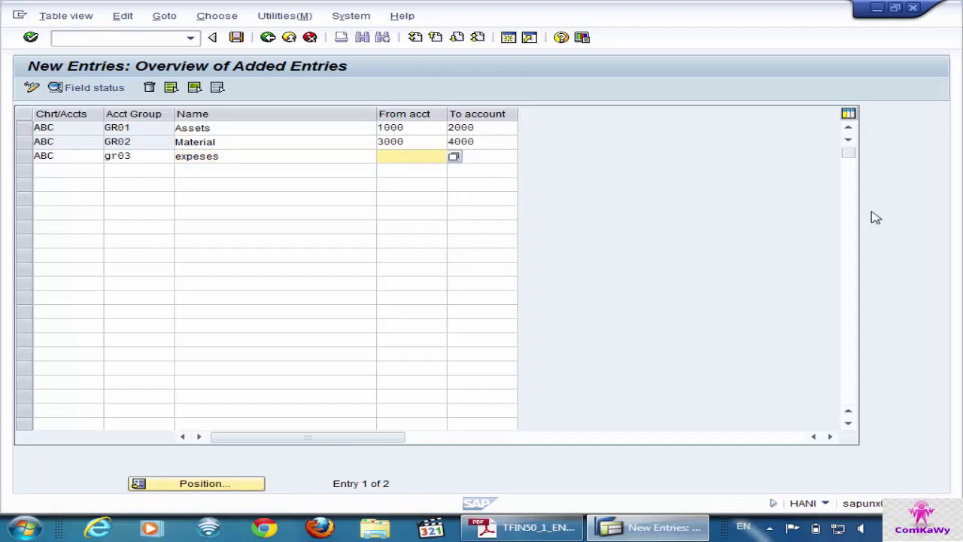
{"action": "type", "text": "3100"}
{"action": "left_click", "coordinate": [504, 155]}
{"action": "type", "text": "3500"}
{"action": "key", "text": "Return"}
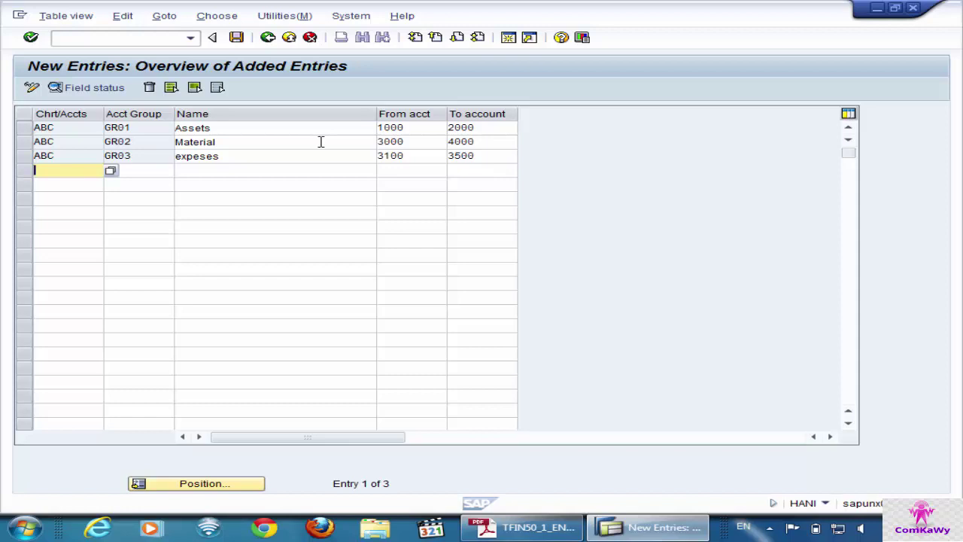
- Rename group GR03 to "raw material" and save the new account groups
{"action": "double_click", "coordinate": [271, 159]}
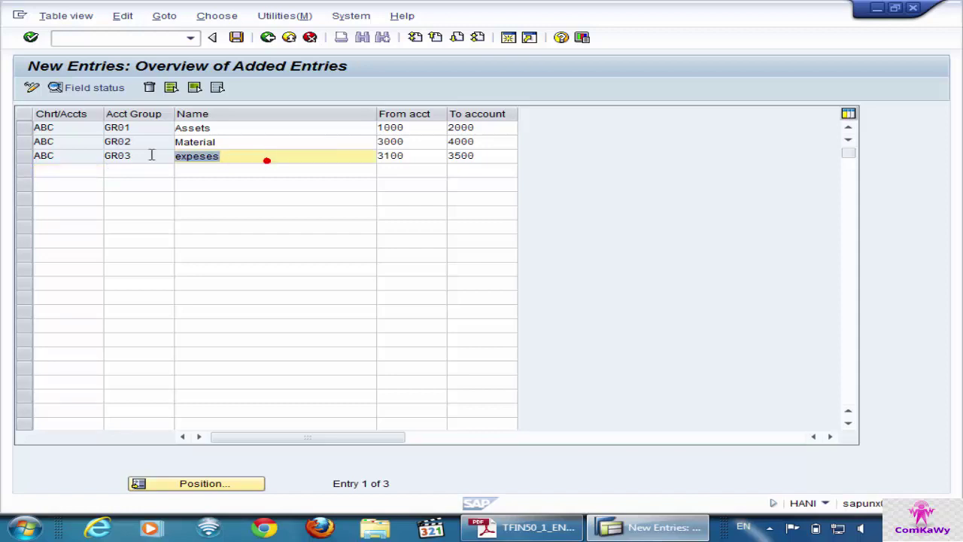
{"action": "type", "text": "raw"}
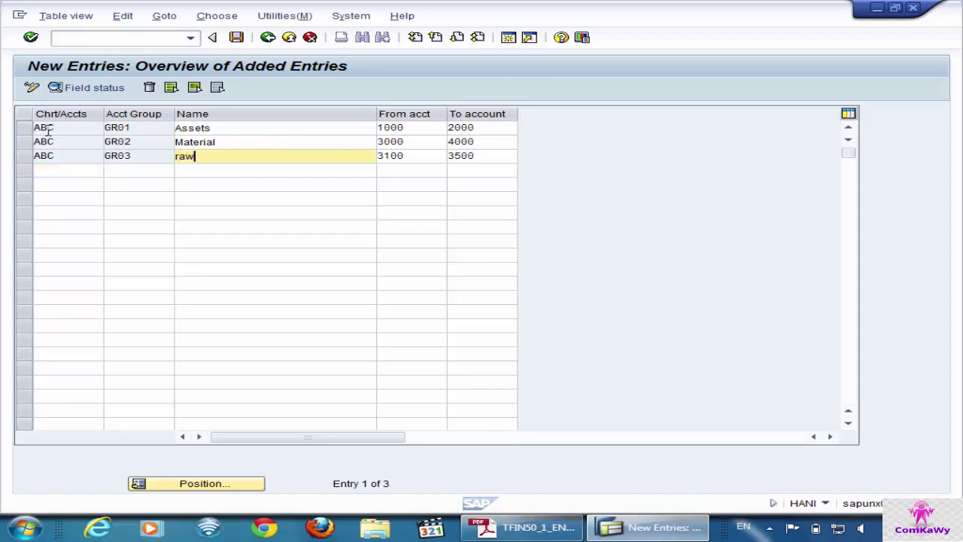
{"action": "type", "text": " material"}
{"action": "key", "text": "Return"}
{"action": "left_click", "coordinate": [235, 38]}
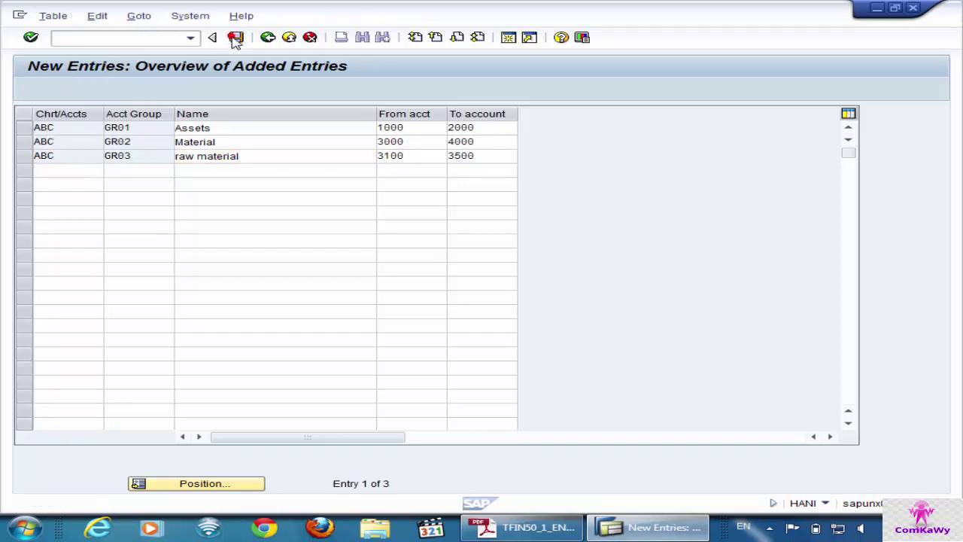
{"action": "left_click", "coordinate": [274, 236]}
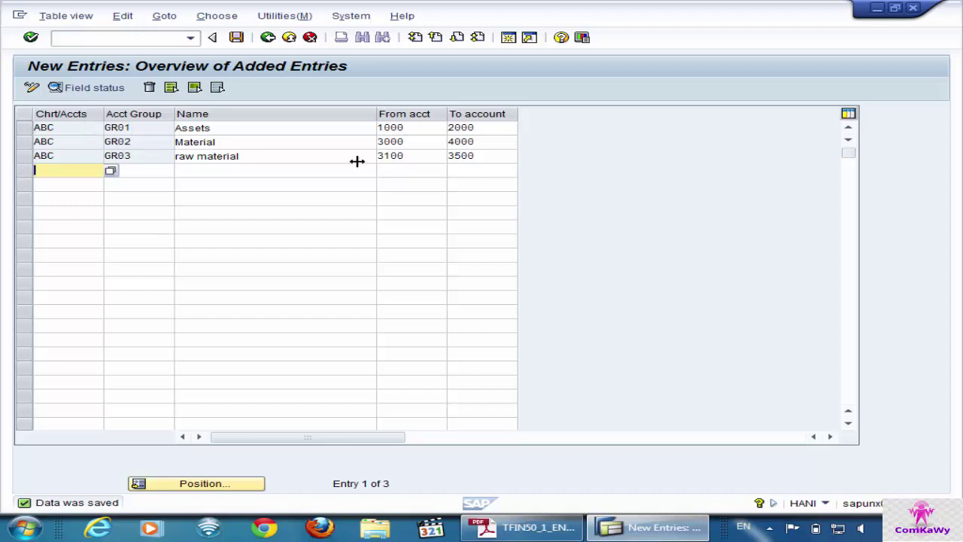
- Open the field status settings of chart ABC's account group GR01, Assets
{"action": "left_click", "coordinate": [440, 129]}
{"action": "left_click", "coordinate": [482, 130]}
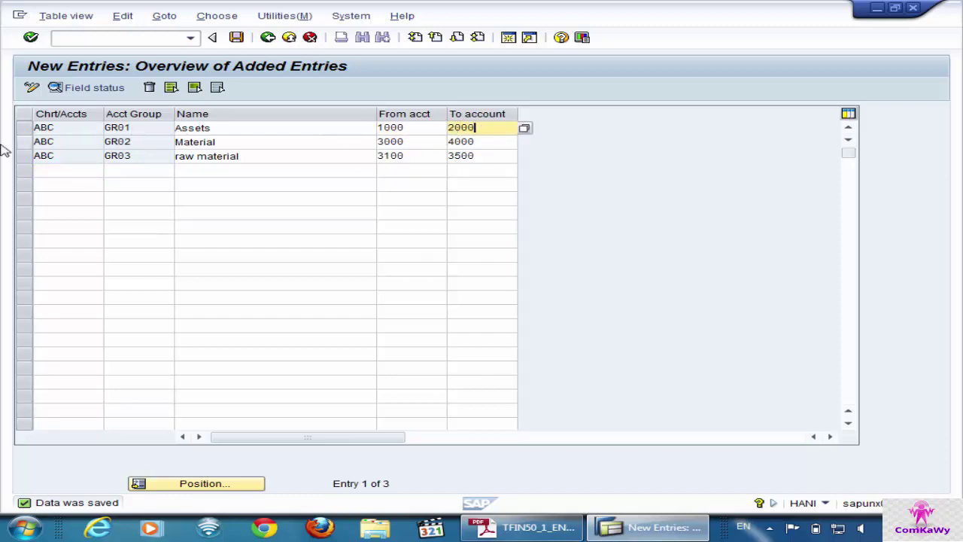
{"action": "left_click", "coordinate": [24, 128]}
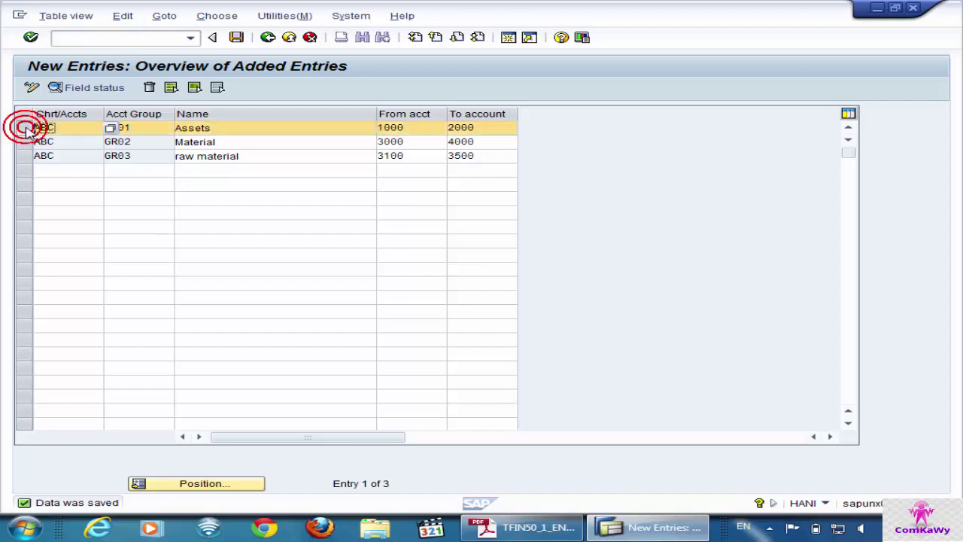
{"action": "left_click", "coordinate": [94, 88]}
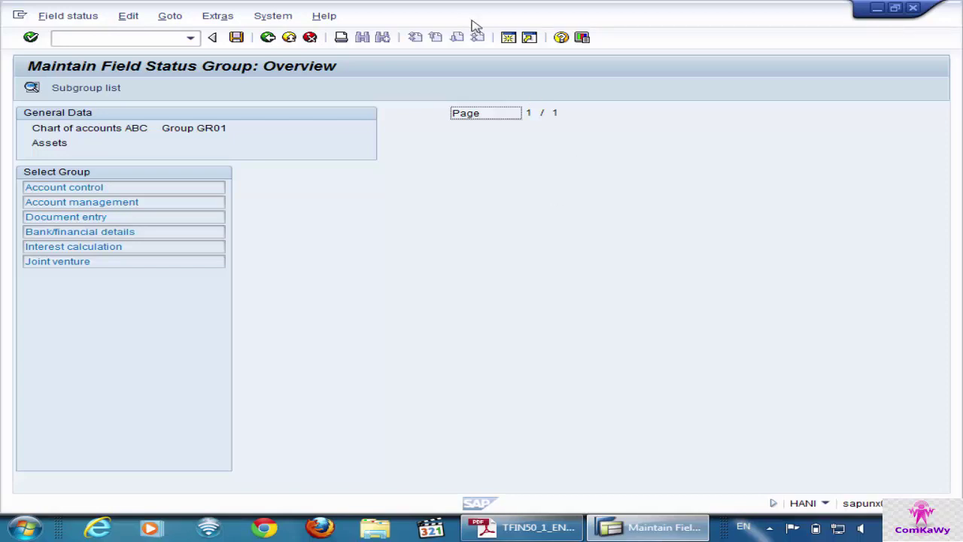
- Open a second session and start transaction FS00 to edit G/L accounts centrally
{"action": "left_click", "coordinate": [508, 37]}
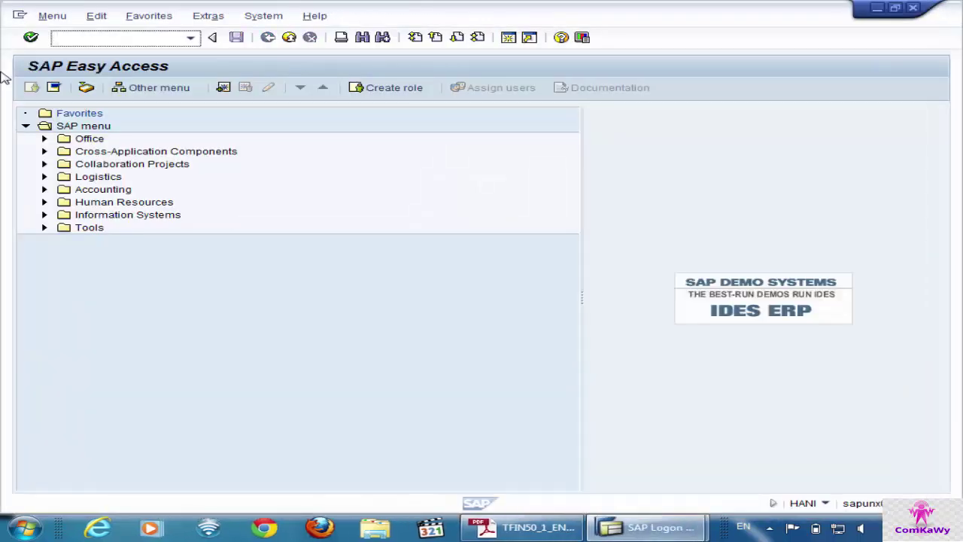
{"action": "type", "text": "fs00"}
{"action": "key", "text": "Return"}
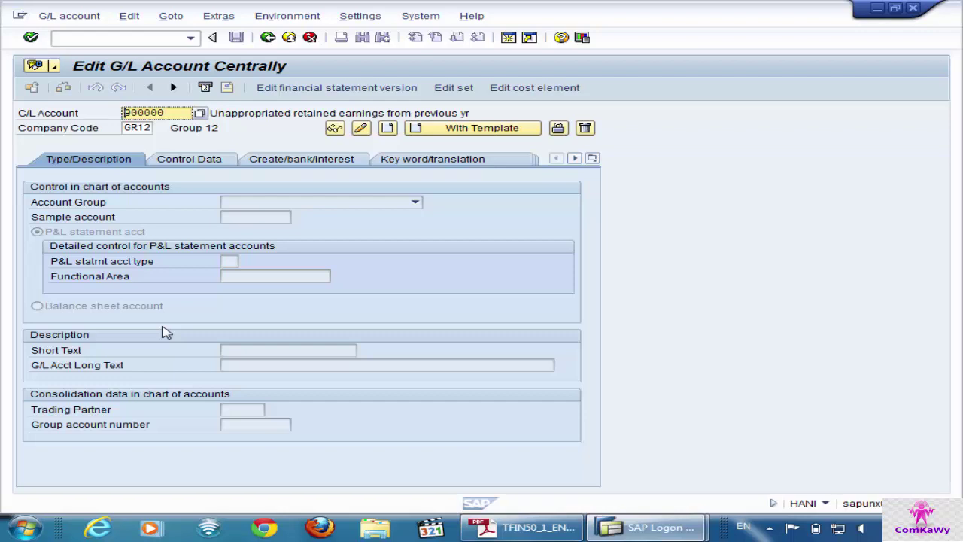
- Compare the field status groups of GR01 in the first session with the central G/L account screen, ending on the account screen
{"action": "left_click", "coordinate": [645, 527]}
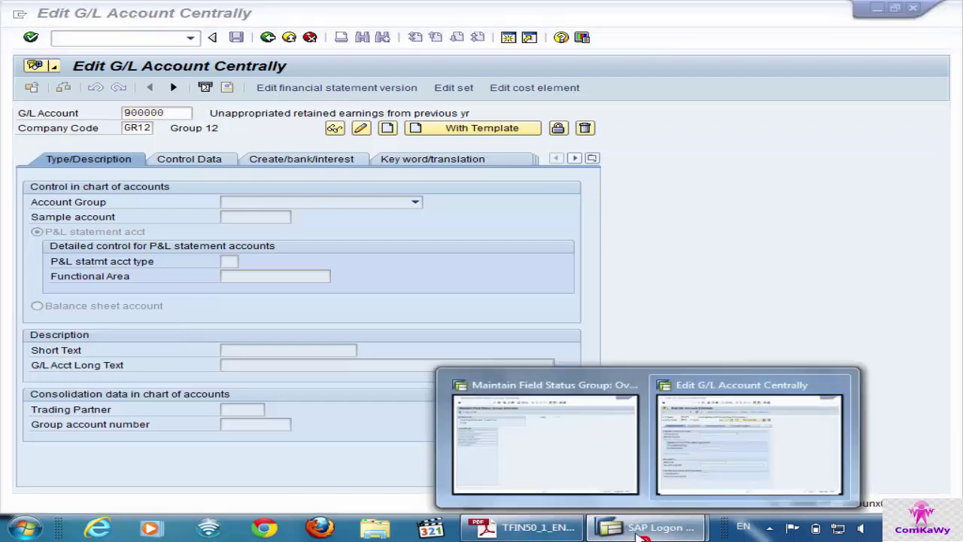
{"action": "left_click", "coordinate": [560, 462]}
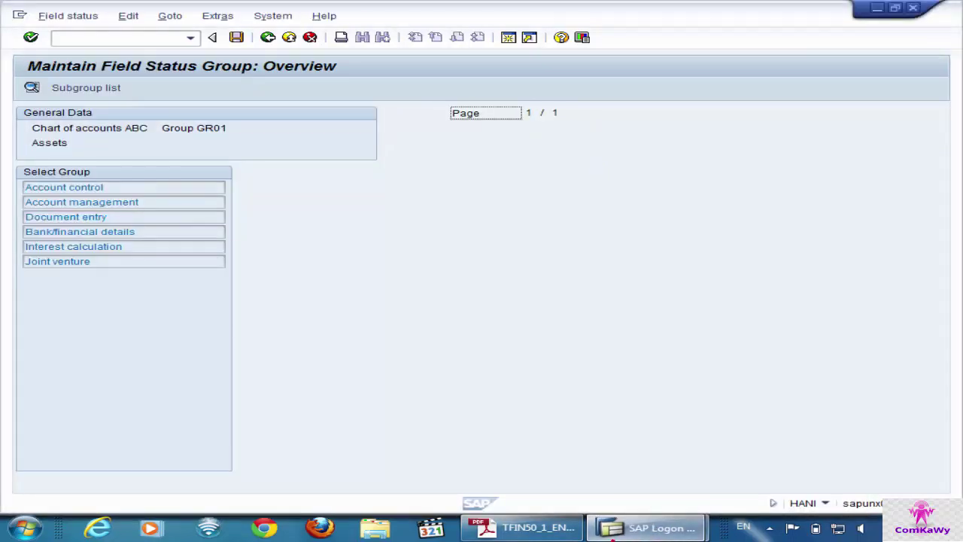
{"action": "left_click", "coordinate": [613, 529]}
{"action": "left_click", "coordinate": [681, 405]}
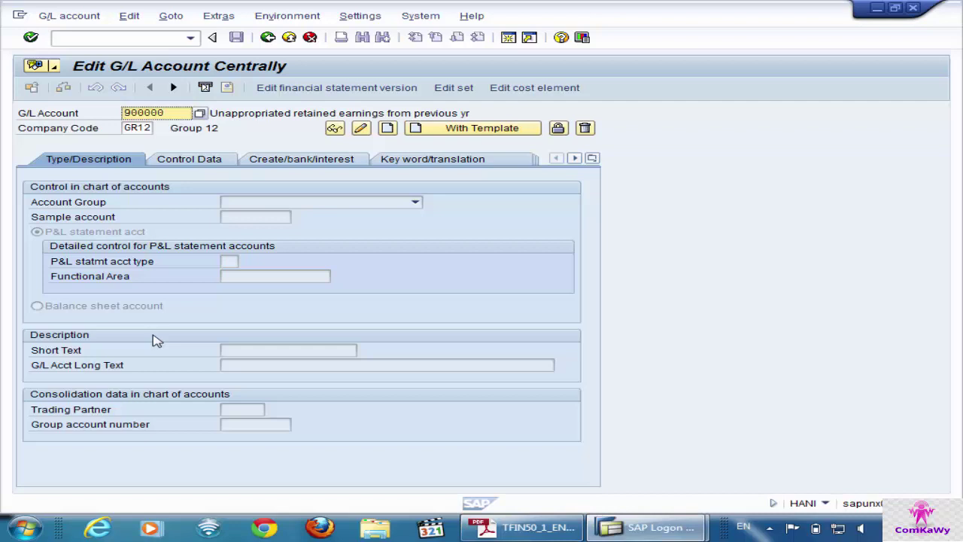
{"action": "key", "text": "Return"}
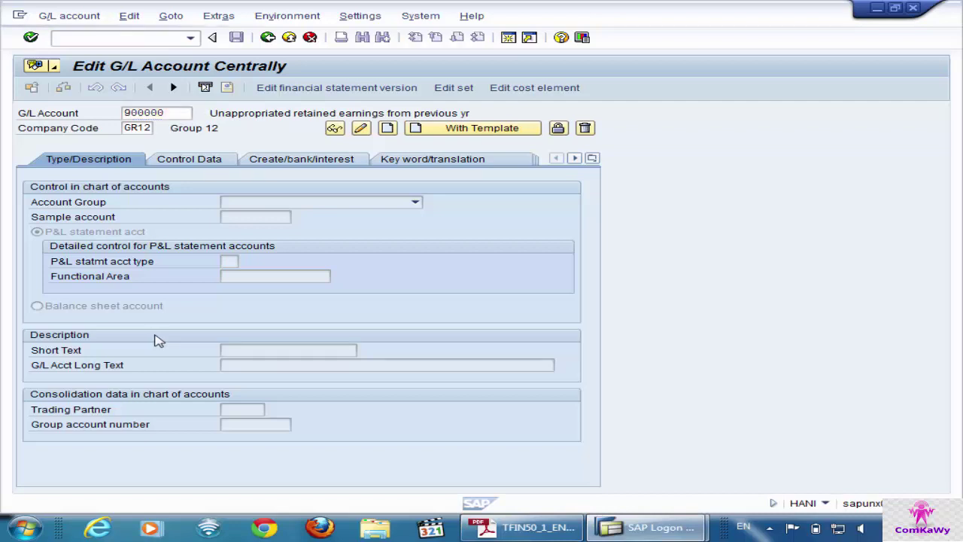